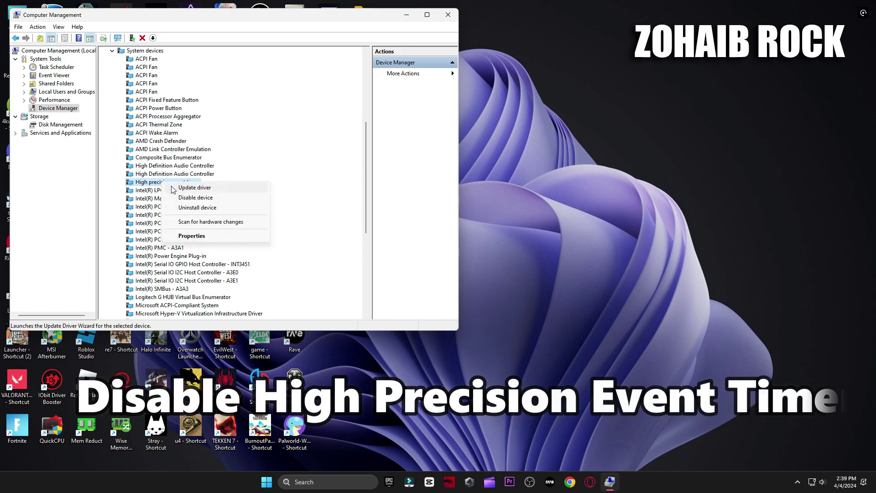
# Step: Disable the High precision event timer device, confirm the change, and close Computer Management
pyautogui.click(190, 200)
pyautogui.click(458, 250)
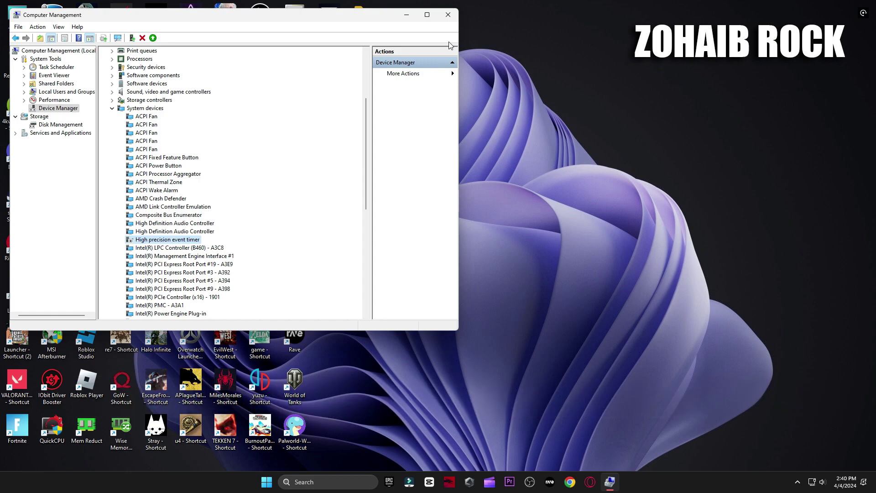
pyautogui.click(448, 15)
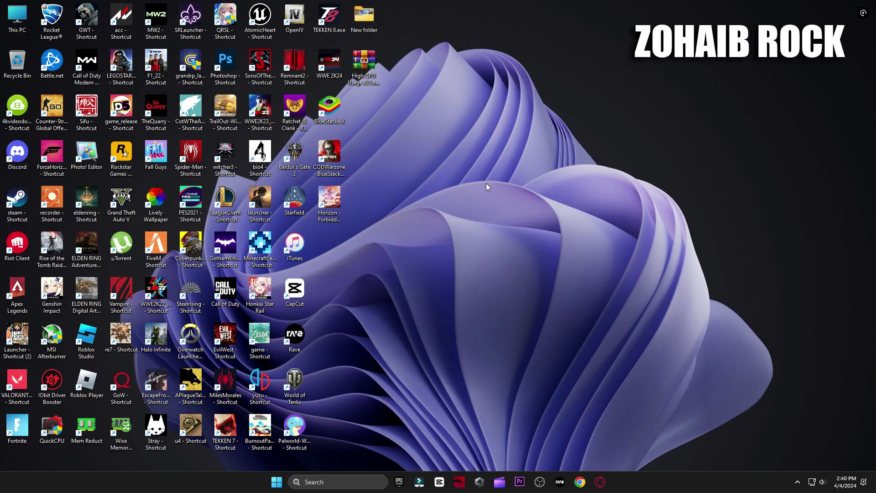
# Step: Search Windows for Run and use it to launch the Registry Editor with the command regedit
pyautogui.click(360, 484)
pyautogui.write('run')
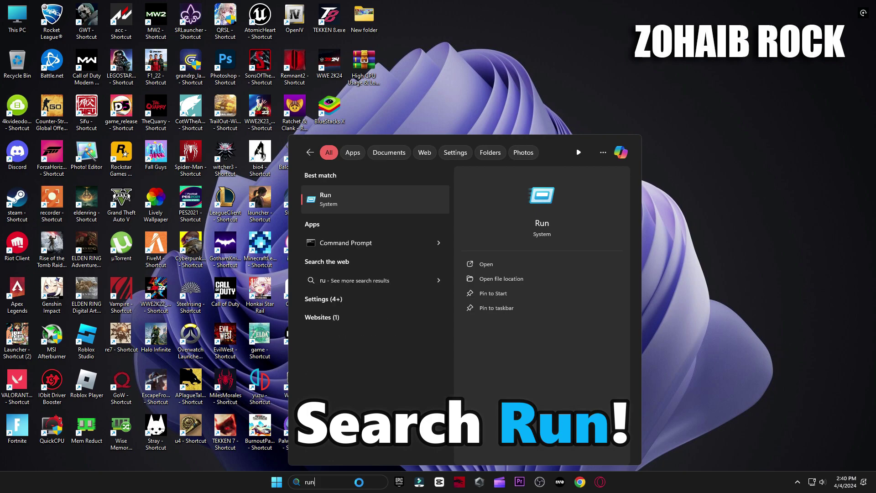
pyautogui.click(333, 202)
pyautogui.moveTo(124, 379); pyautogui.dragTo(537, 138)
pyautogui.click(491, 178)
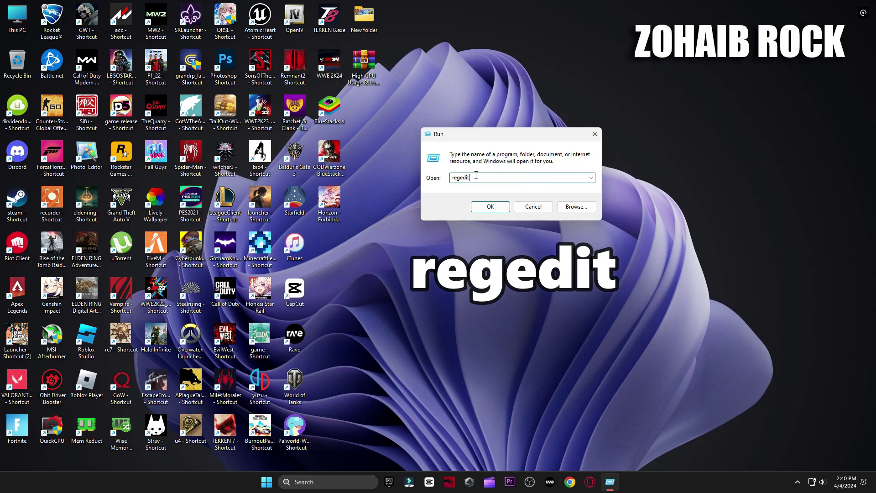
pyautogui.click(489, 207)
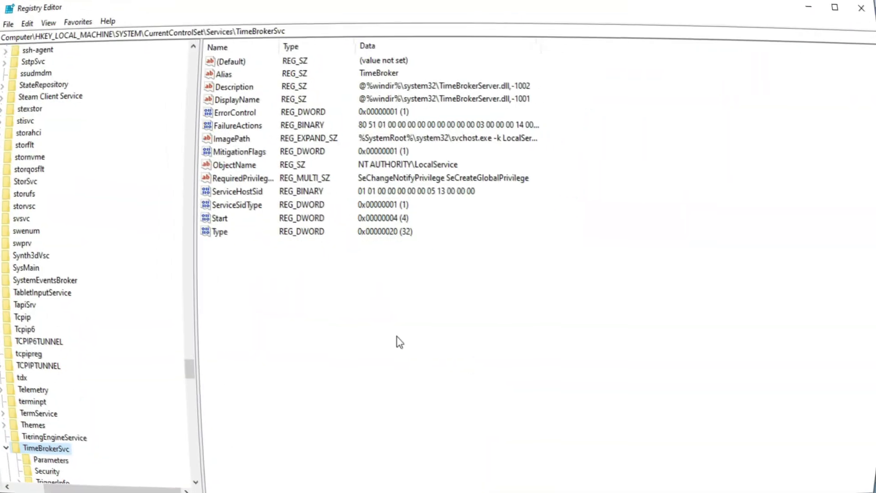
# Step: Widen the registry tree and expand HKEY_LOCAL_MACHINE\SYSTEM\CurrentControlSet\Services
pyautogui.moveTo(190, 368); pyautogui.dragTo(192, 63)
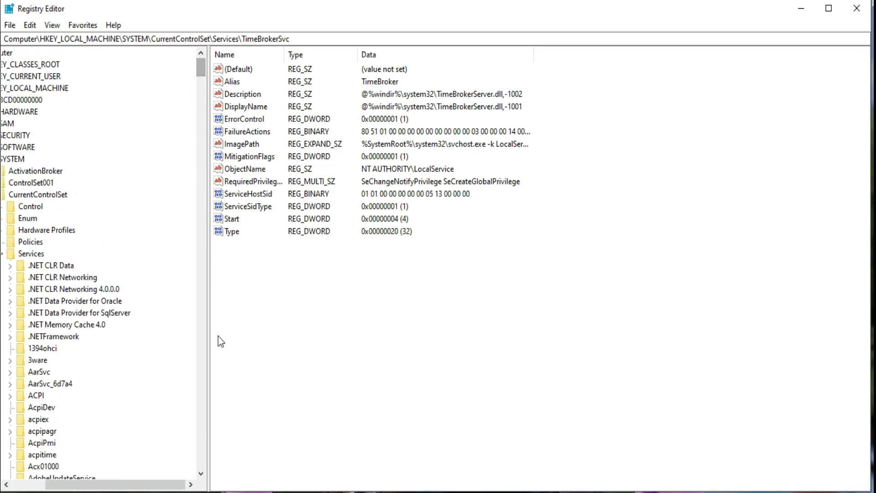
pyautogui.moveTo(209, 335); pyautogui.dragTo(285, 337)
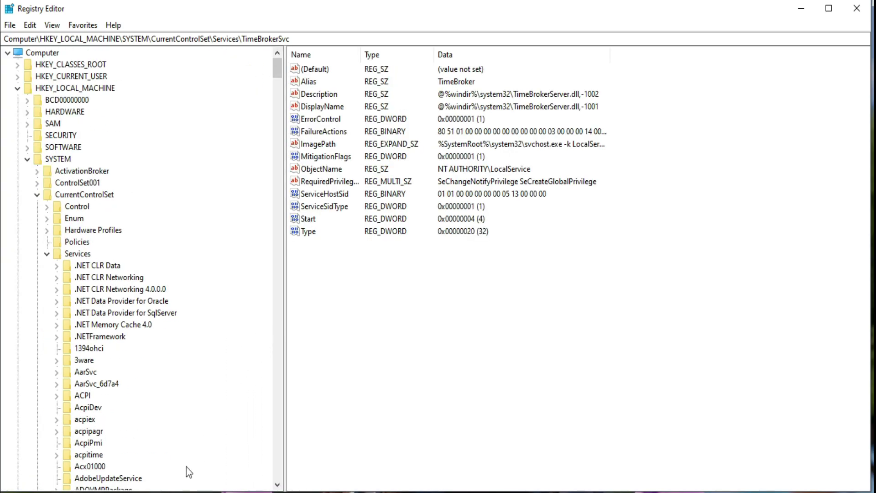
pyautogui.click(59, 89)
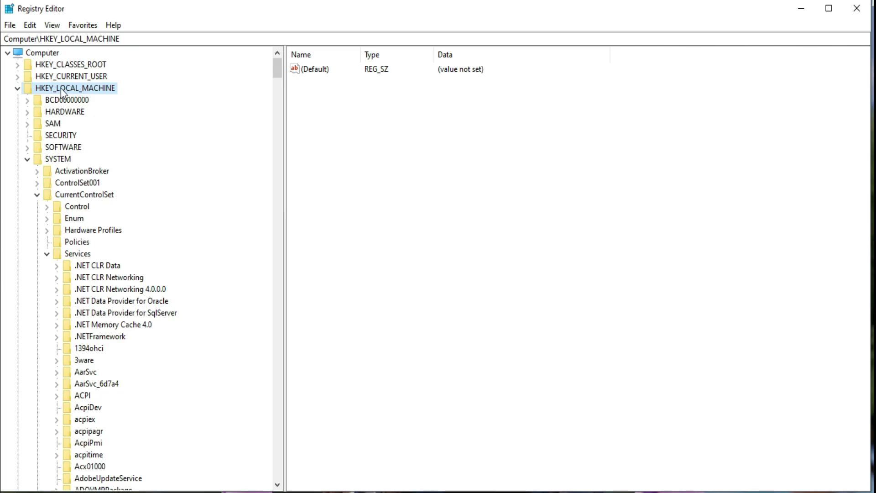
pyautogui.click(19, 88)
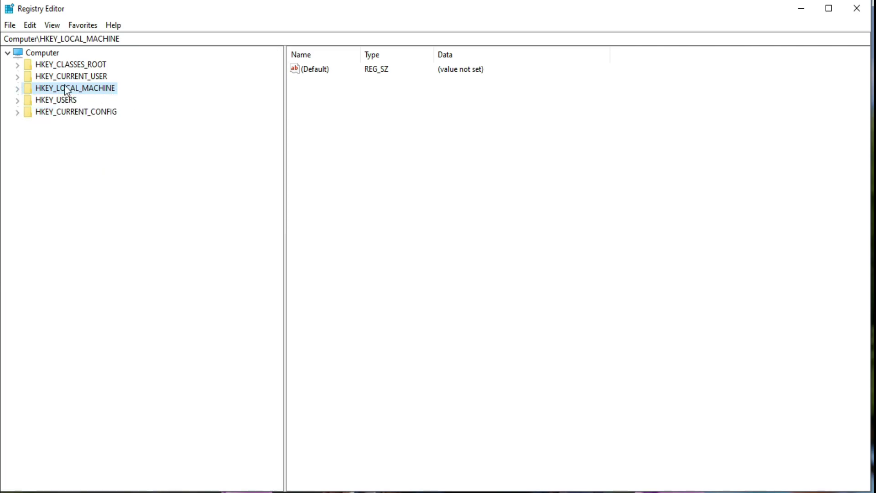
pyautogui.click(19, 89)
pyautogui.click(48, 124)
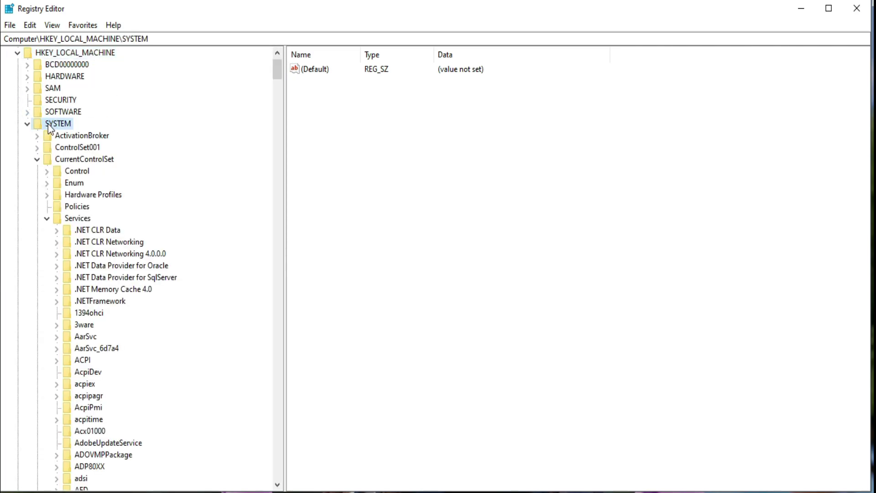
pyautogui.click(28, 124)
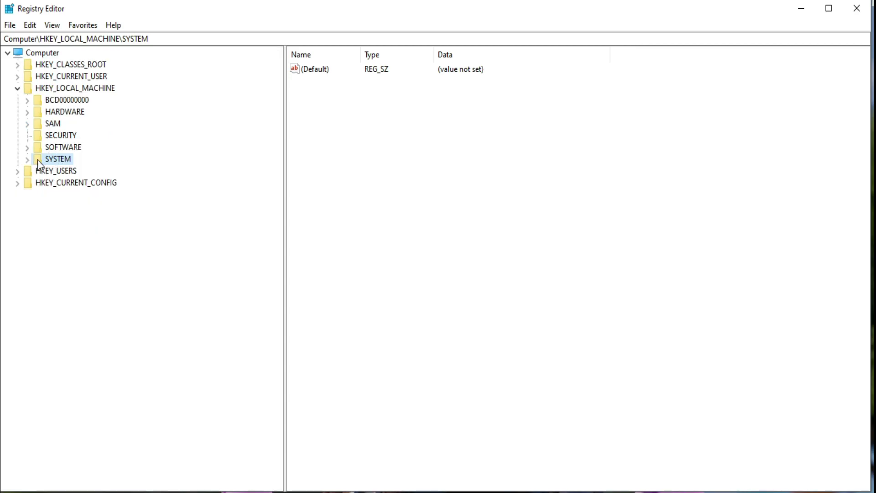
pyautogui.doubleClick(37, 160)
pyautogui.click(66, 147)
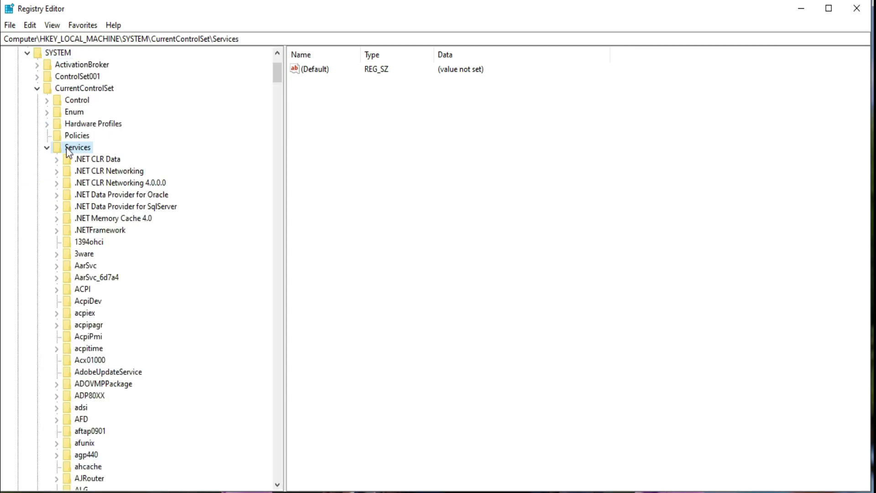
pyautogui.click(46, 147)
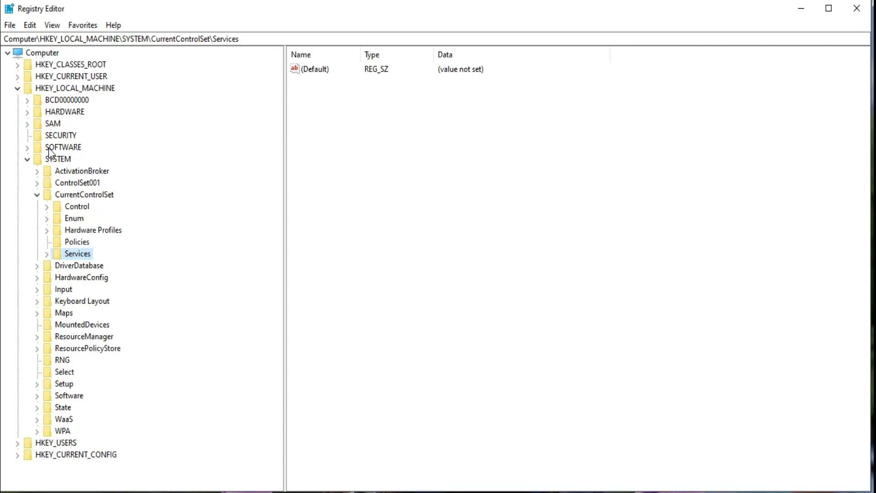
pyautogui.click(47, 254)
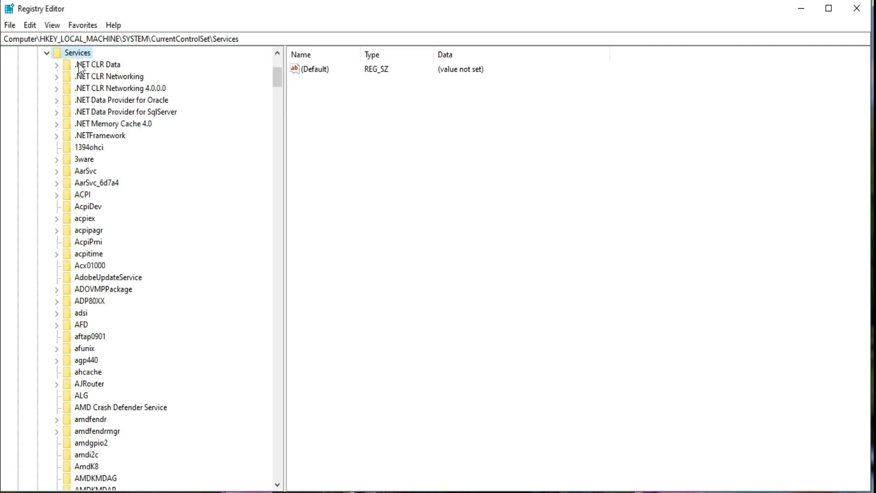
# Step: Find the TimeBrokerSvc key under Services, select it and collapse its subkeys
pyautogui.moveTo(276, 83); pyautogui.dragTo(328, 385)
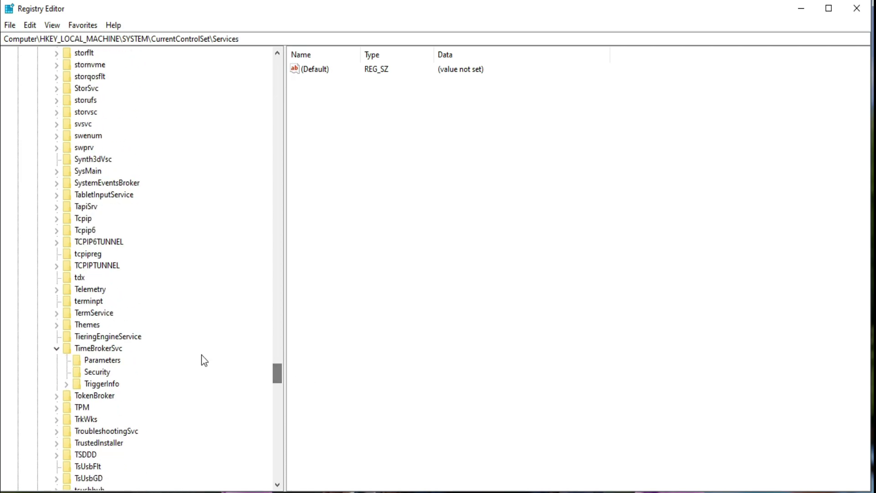
pyautogui.click(105, 351)
pyautogui.click(61, 353)
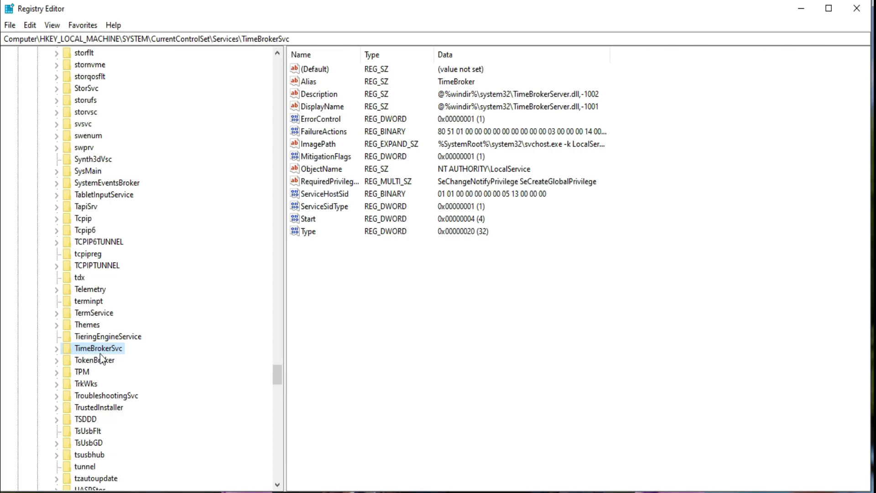
# Step: Set the Start DWORD value of TimeBrokerSvc to 4 in hexadecimal
pyautogui.doubleClick(306, 219)
pyautogui.moveTo(181, 75); pyautogui.dragTo(770, 103)
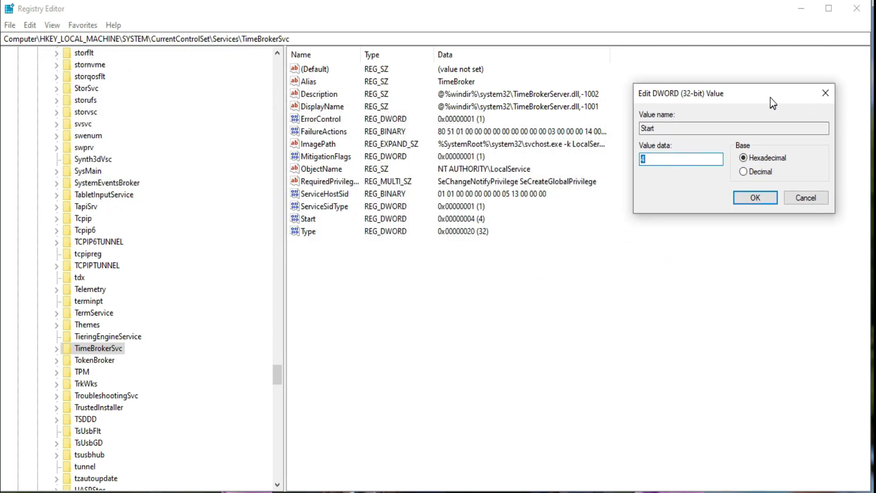
pyautogui.click(661, 159)
pyautogui.write('4')
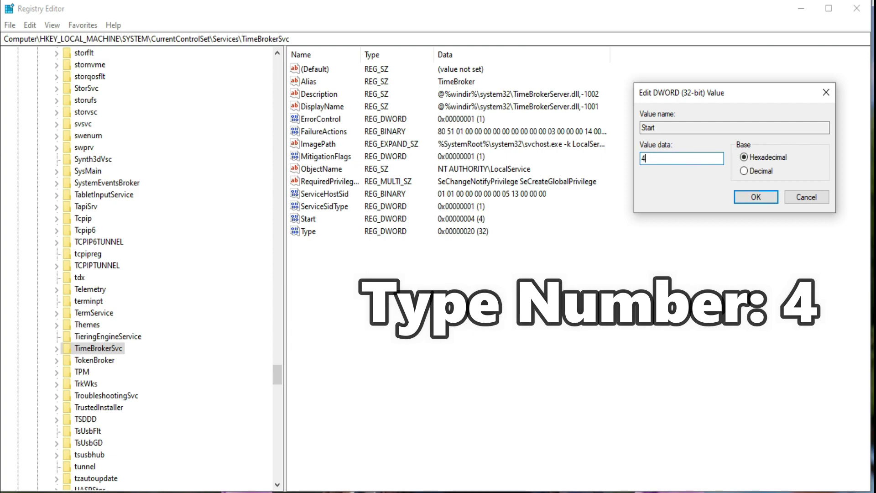
pyautogui.click(757, 199)
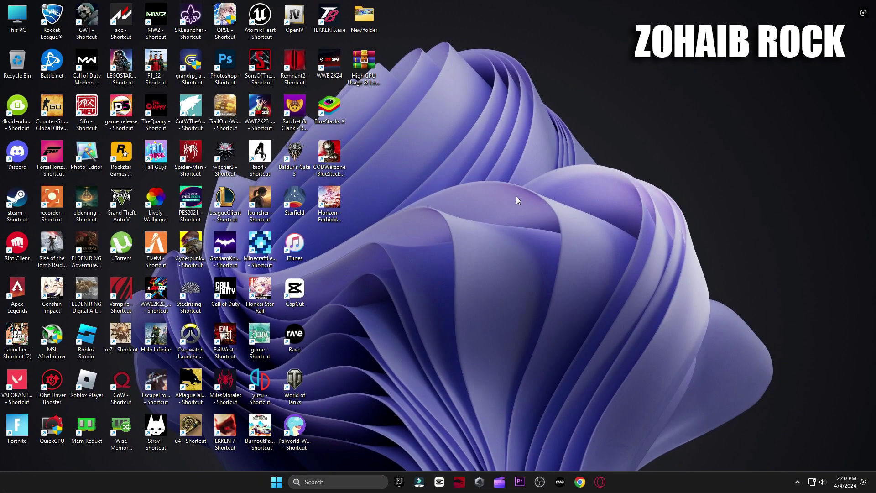
# Step: Move the Warzone (MW3) fix pack archive to an empty desktop area and extract it with WinRAR into its own folder
pyautogui.moveTo(368, 67); pyautogui.dragTo(506, 158)
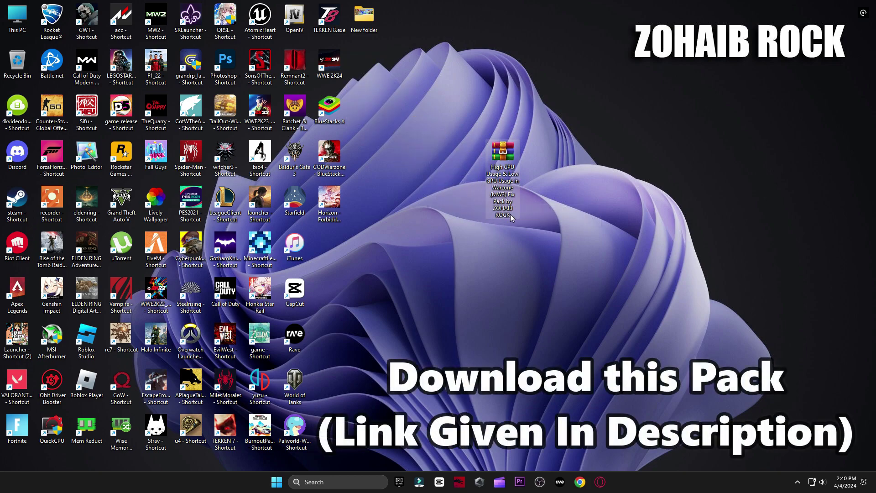
pyautogui.rightClick(502, 165)
pyautogui.moveTo(548, 331)
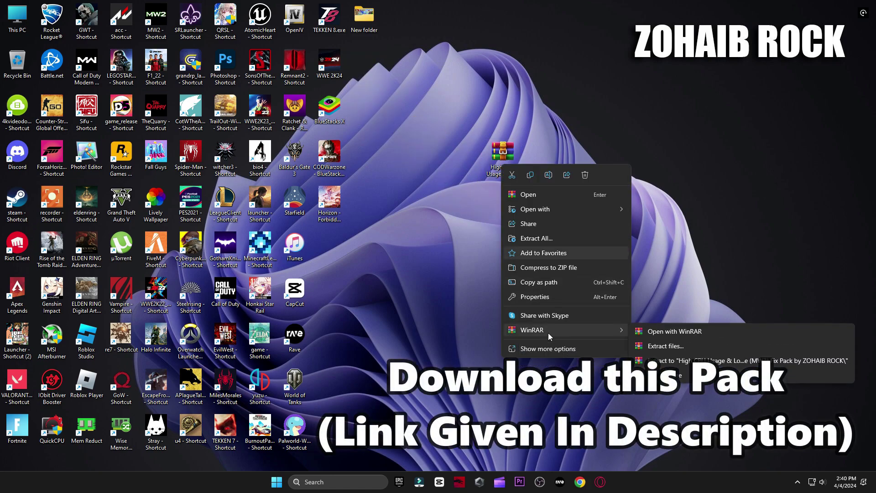
pyautogui.click(675, 376)
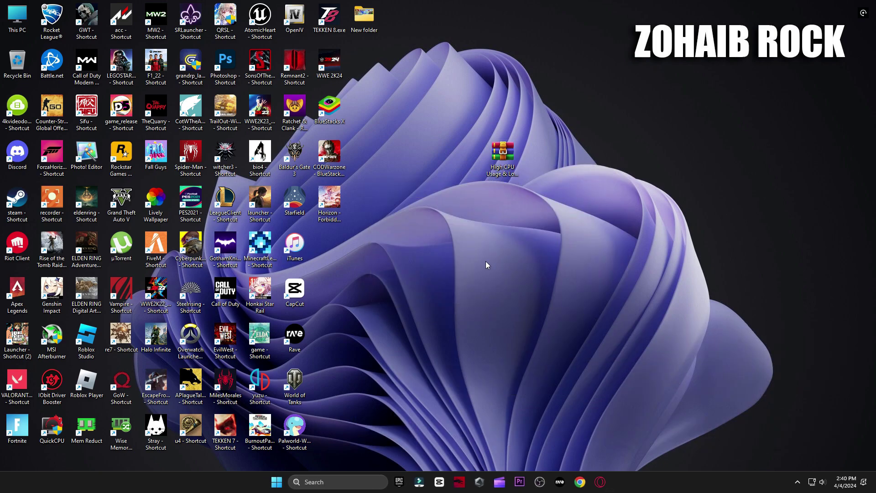
pyautogui.moveTo(468, 189); pyautogui.dragTo(469, 191)
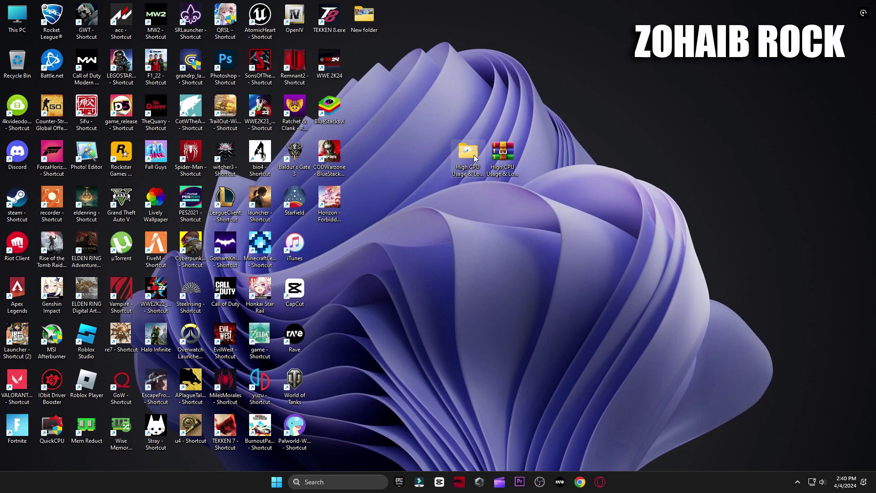
# Step: Examine the recommended display, quality and view graphics settings images in the extracted pack's COD Warzone (MW3) Best Settings folder
pyautogui.doubleClick(475, 154)
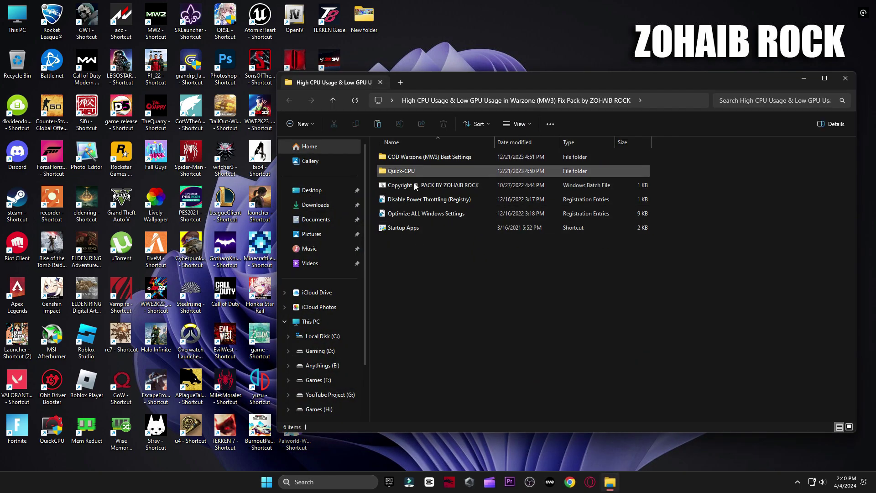
pyautogui.doubleClick(430, 158)
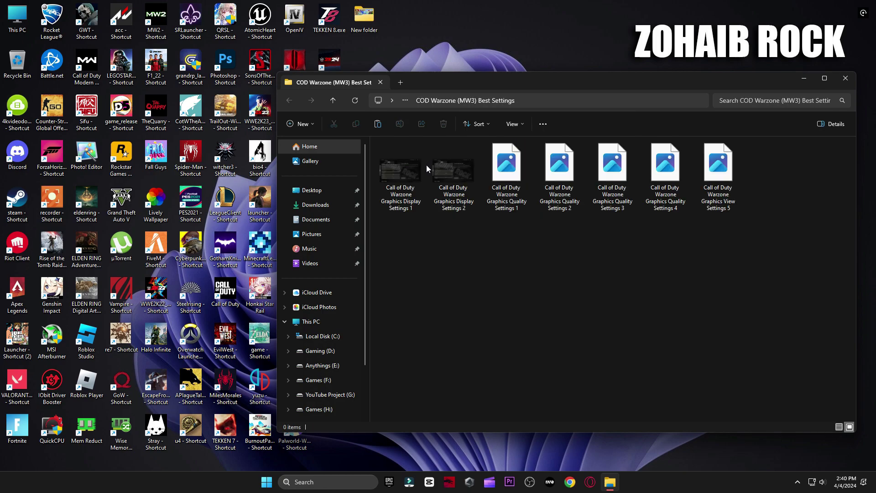
pyautogui.doubleClick(393, 187)
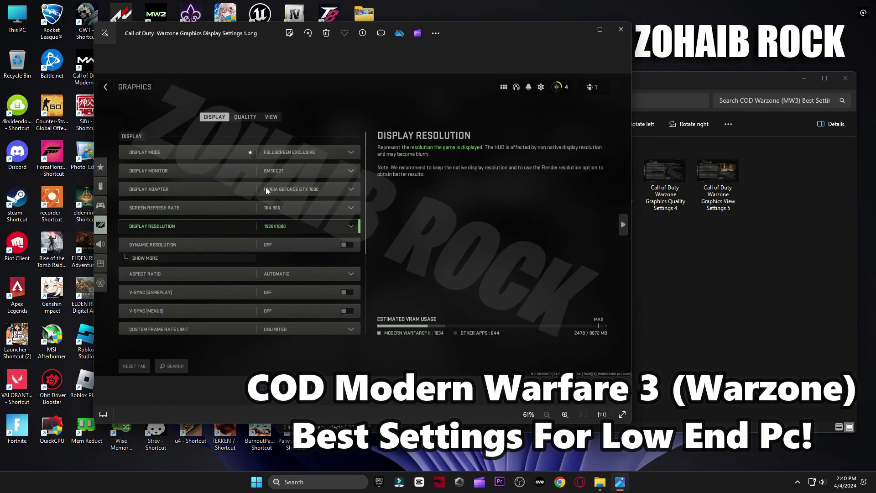
pyautogui.press('Right')
pyautogui.press('Right')
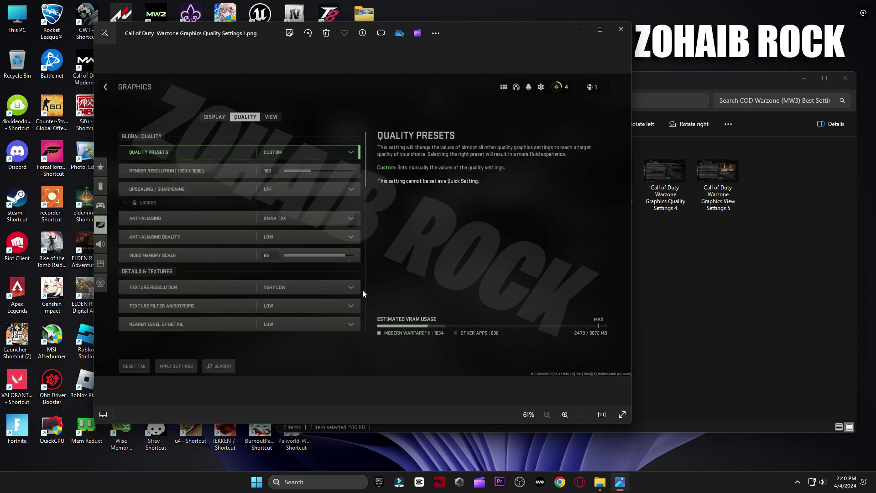
pyautogui.press('Right')
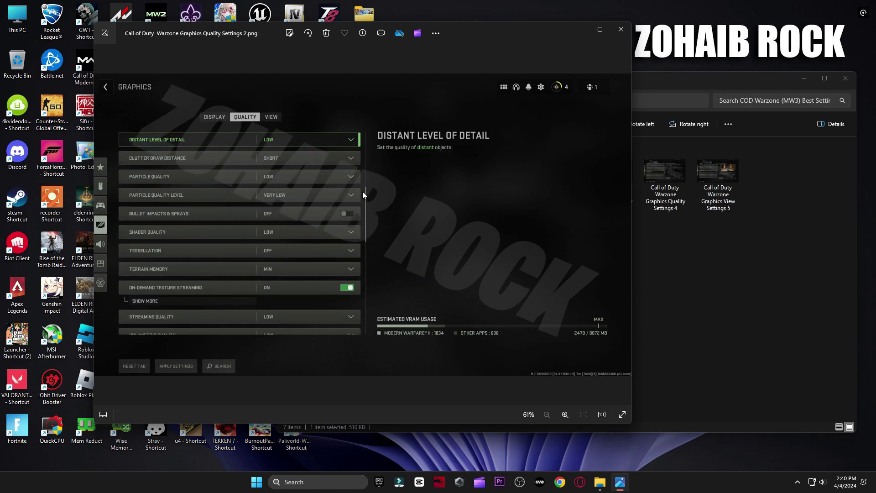
pyautogui.press('Right')
pyautogui.press('Right')
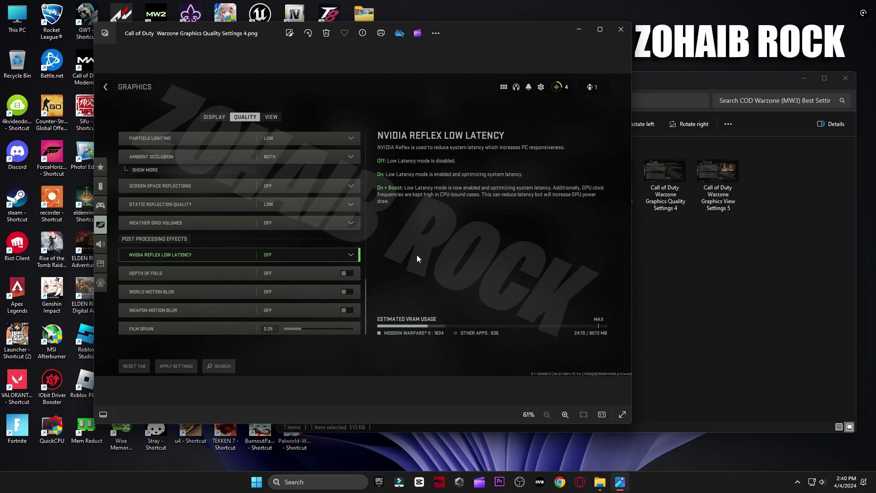
pyautogui.press('Right')
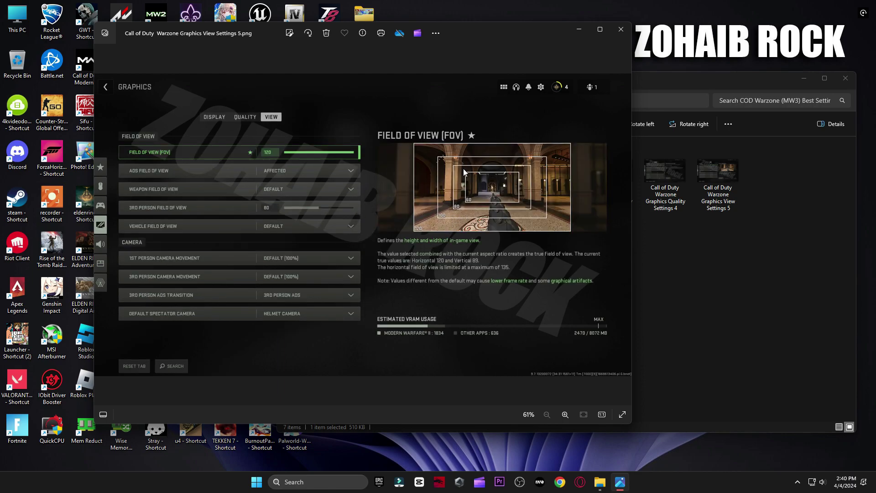
pyautogui.click(615, 34)
# Step: Return to the pack's main folder, view the Quick CPU installer in Quick-CPU\x64, and close File Explorer
pyautogui.hotkey('alt', 'Up')
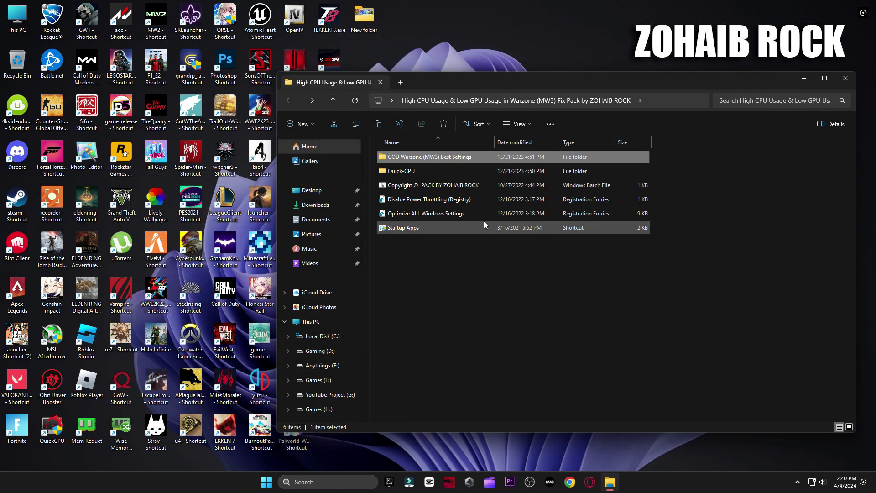
pyautogui.doubleClick(411, 173)
pyautogui.doubleClick(411, 173)
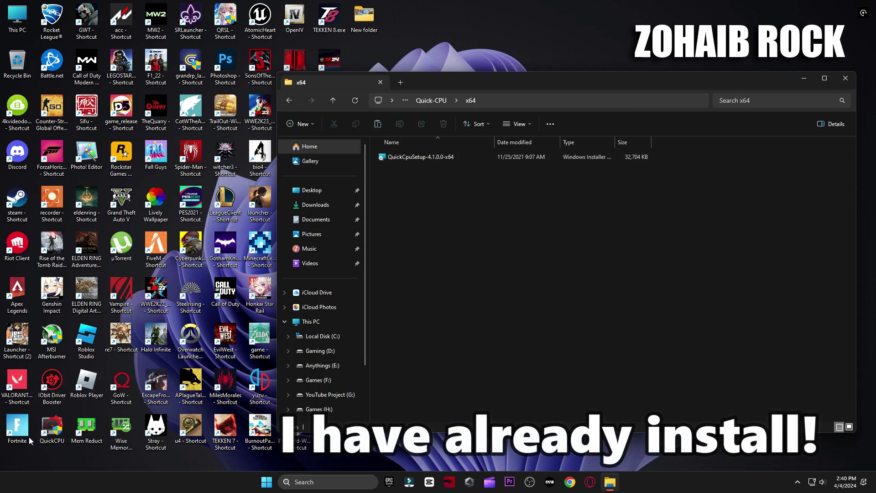
pyautogui.click(845, 78)
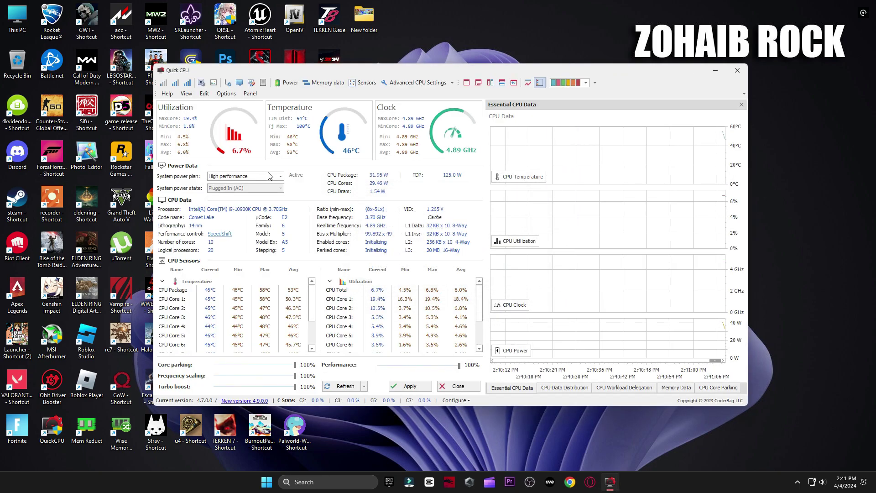
# Step: Set the system power plan in Quick CPU to High performance
pyautogui.click(270, 176)
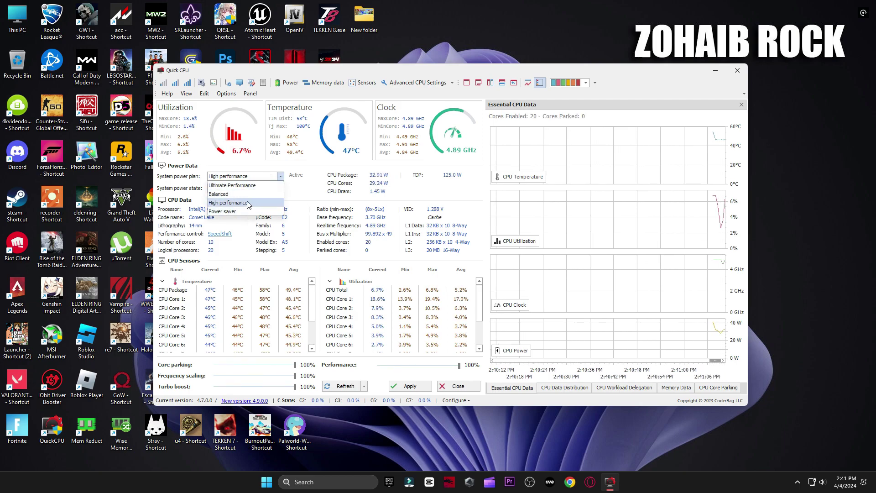
pyautogui.click(251, 204)
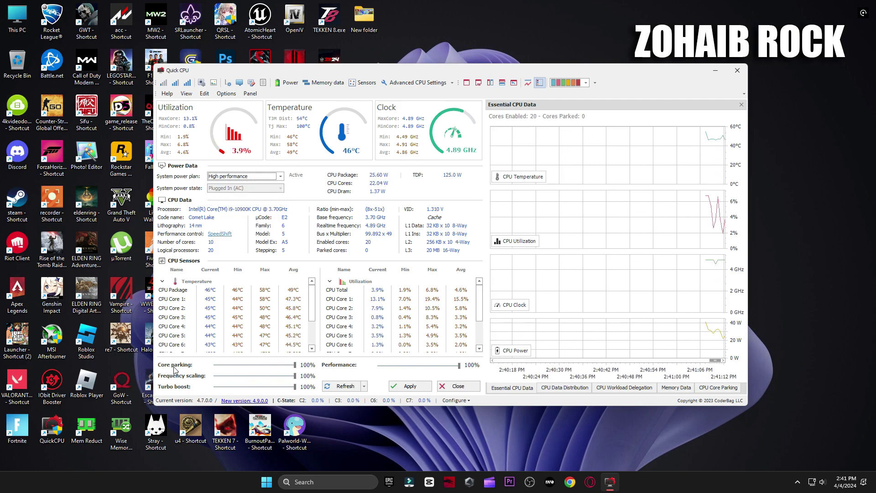
# Step: Set the core parking and performance levels in Quick CPU to 100%, apply the settings, and close Quick CPU
pyautogui.moveTo(294, 365); pyautogui.dragTo(223, 367)
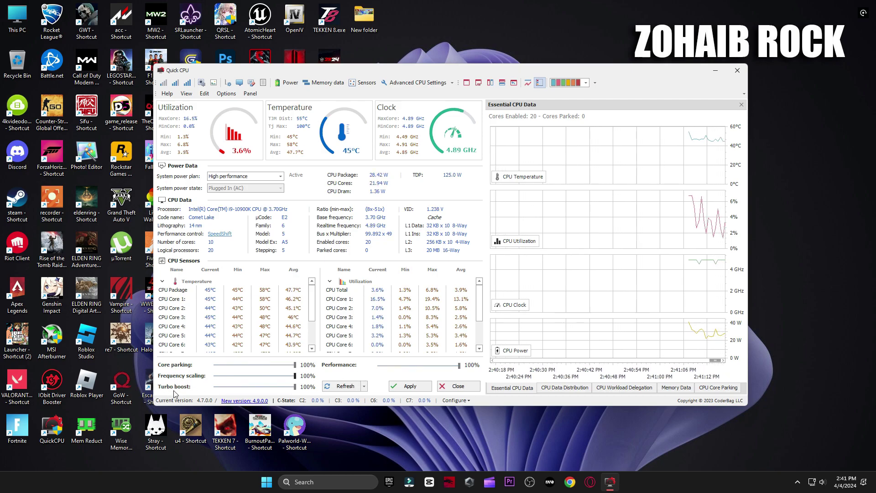
pyautogui.moveTo(459, 365); pyautogui.dragTo(386, 366)
pyautogui.click(410, 386)
pyautogui.click(504, 265)
pyautogui.click(458, 386)
# Step: Open Choose a power plan in Windows, check the High performance plan, and close Power Options
pyautogui.click(331, 477)
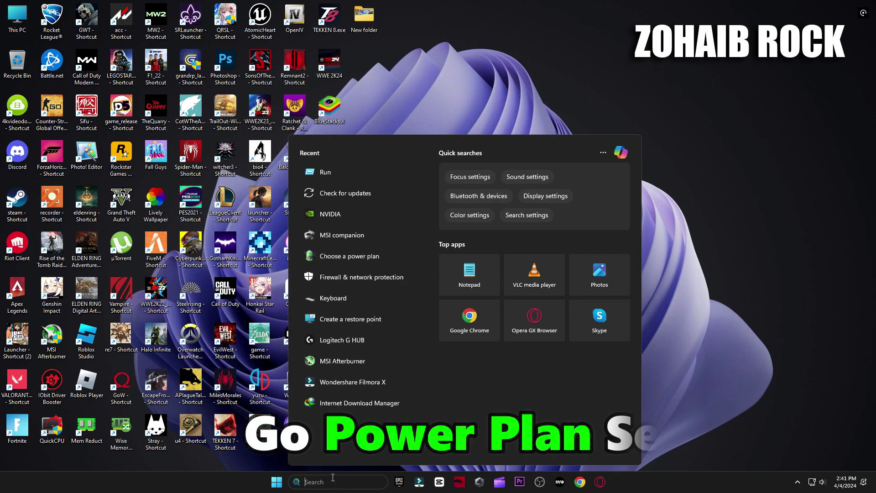
pyautogui.write('power')
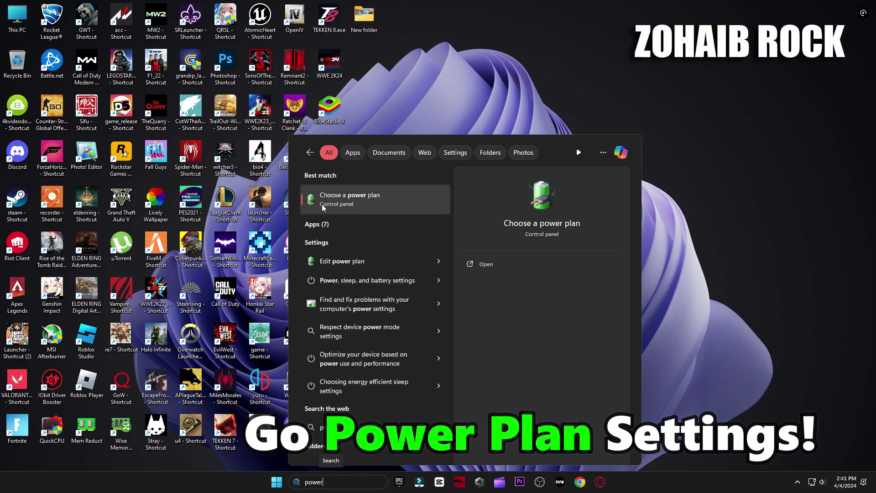
pyautogui.click(326, 200)
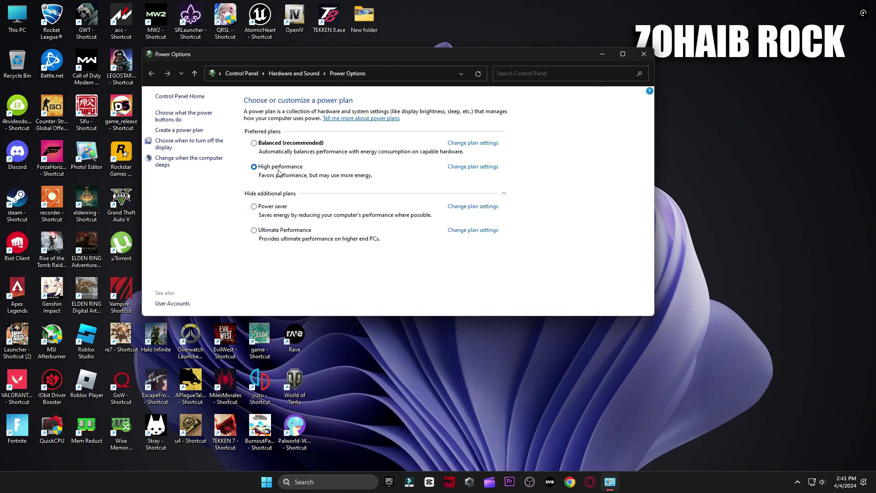
pyautogui.click(506, 193)
pyautogui.click(645, 53)
# Step: Open the extracted fix pack folder, then view the System page in Windows Settings and close Settings
pyautogui.doubleClick(458, 160)
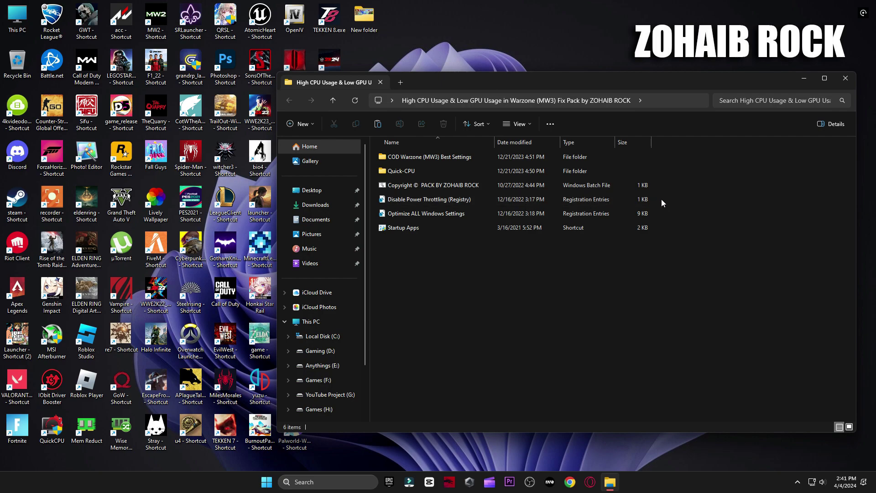
pyautogui.moveTo(661, 199); pyautogui.dragTo(645, 215)
pyautogui.press('super')
pyautogui.click(320, 269)
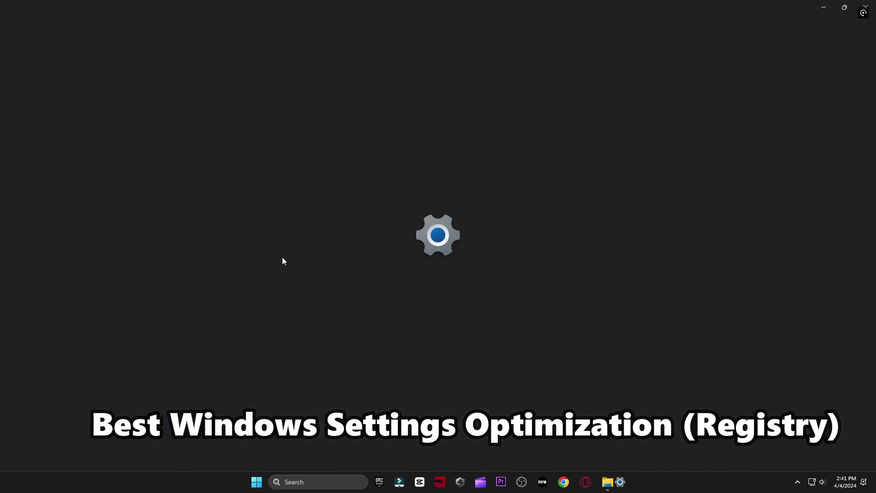
pyautogui.click(32, 116)
pyautogui.scroll(-8, 273, 212)
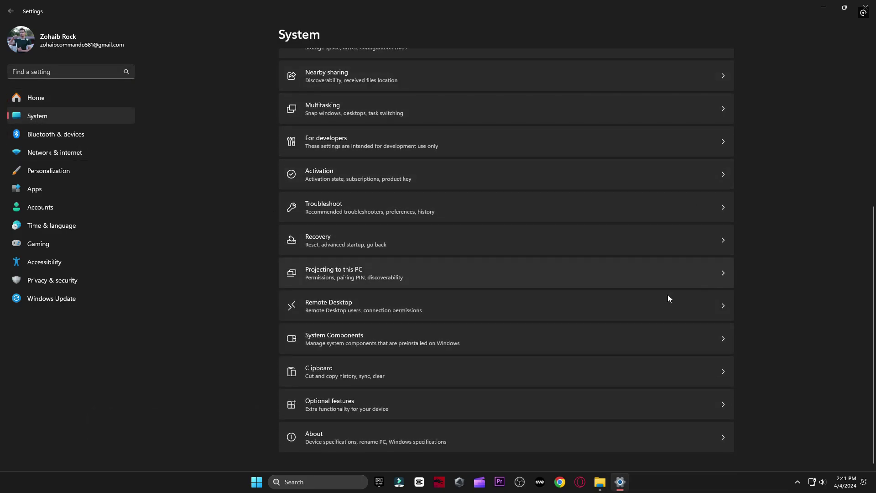
pyautogui.click(865, 6)
# Step: Merge the Optimize ALL Windows Settings and Disable Power Throttling (Registry) files from the fix pack into the registry
pyautogui.click(445, 214)
pyautogui.click(509, 253)
pyautogui.click(539, 242)
pyautogui.click(456, 203)
pyautogui.doubleClick(455, 204)
pyautogui.click(507, 252)
pyautogui.click(539, 243)
# Step: Open the Startup Apps shortcut from the fix pack, close File Explorer, and review the list of startup apps
pyautogui.click(493, 231)
pyautogui.doubleClick(494, 231)
pyautogui.click(845, 78)
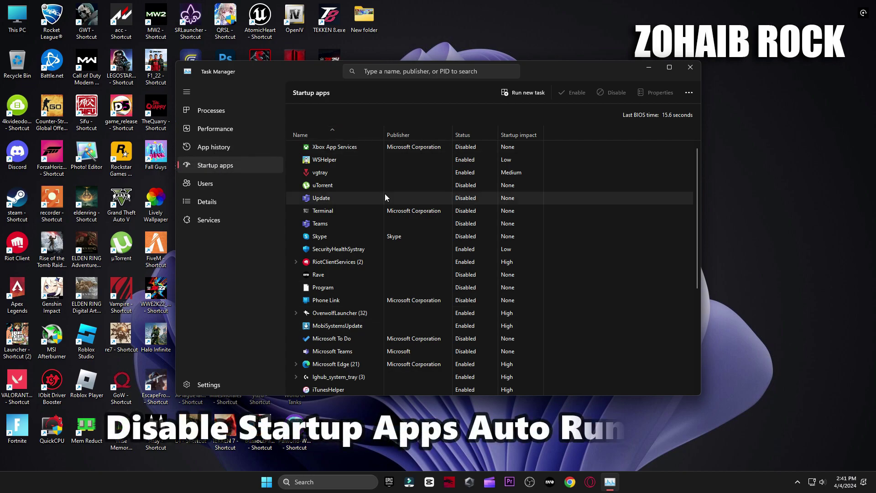
pyautogui.scroll(-3, 424, 219)
pyautogui.scroll(-1, 431, 200)
pyautogui.scroll(5, 435, 184)
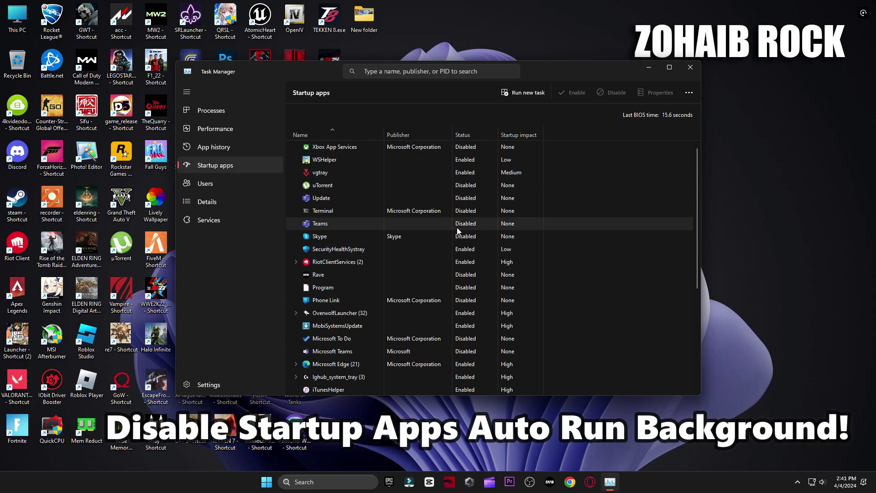
# Step: Disable the vgtray and uTorrent startup apps in Task Manager
pyautogui.click(485, 173)
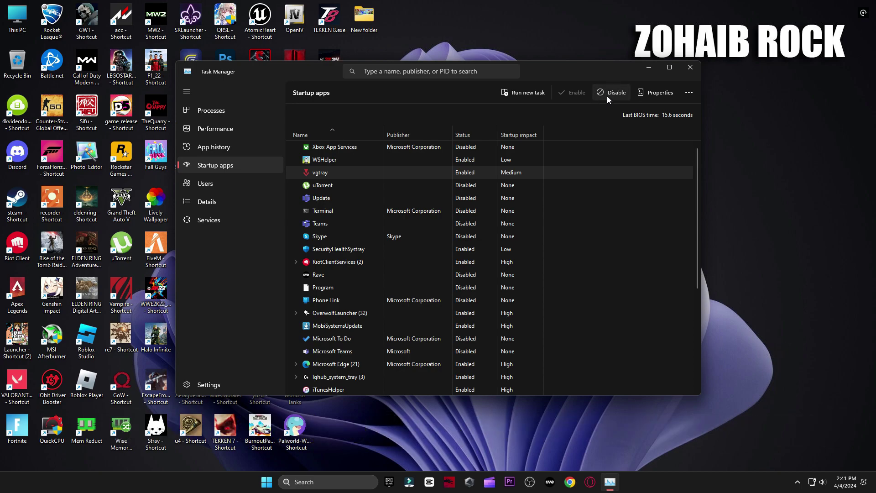
pyautogui.click(469, 186)
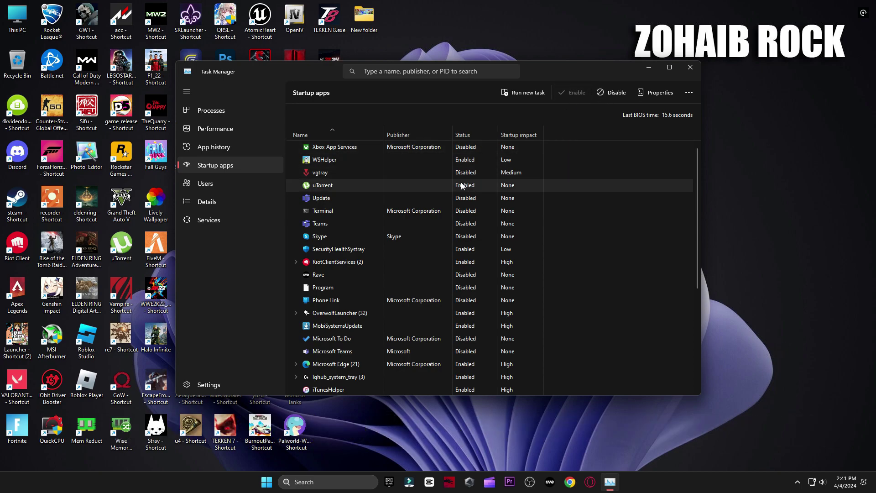
pyautogui.click(611, 93)
# Step: Check the status of the remaining startup apps, from Update and Terminal down to WhatsApp, and close Task Manager
pyautogui.click(458, 198)
pyautogui.click(445, 211)
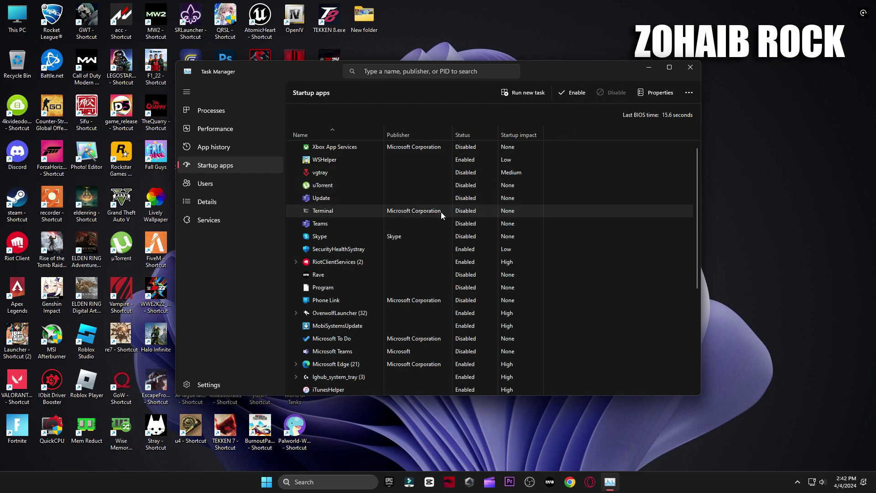
pyautogui.click(452, 223)
pyautogui.click(483, 235)
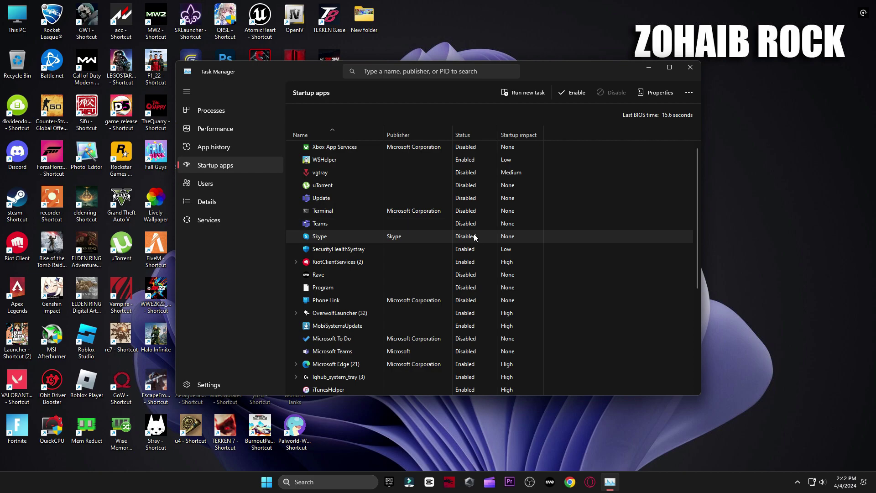
pyautogui.scroll(-4, 451, 264)
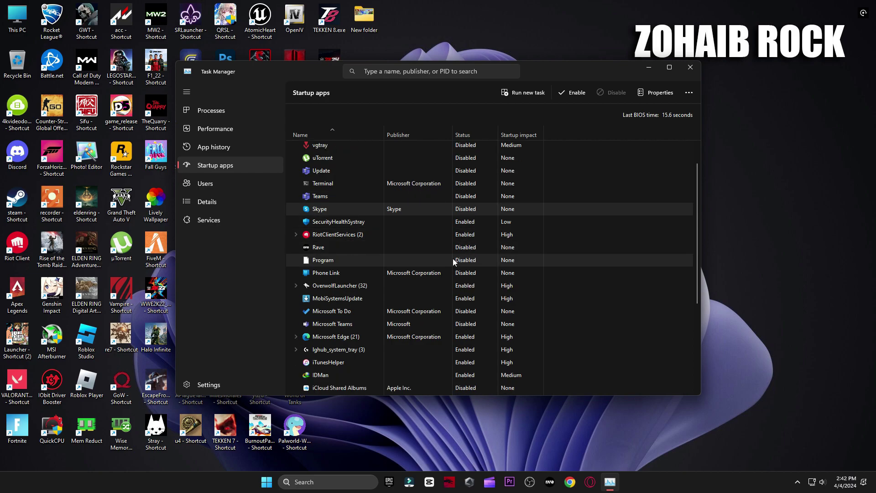
pyautogui.scroll(-2, 458, 264)
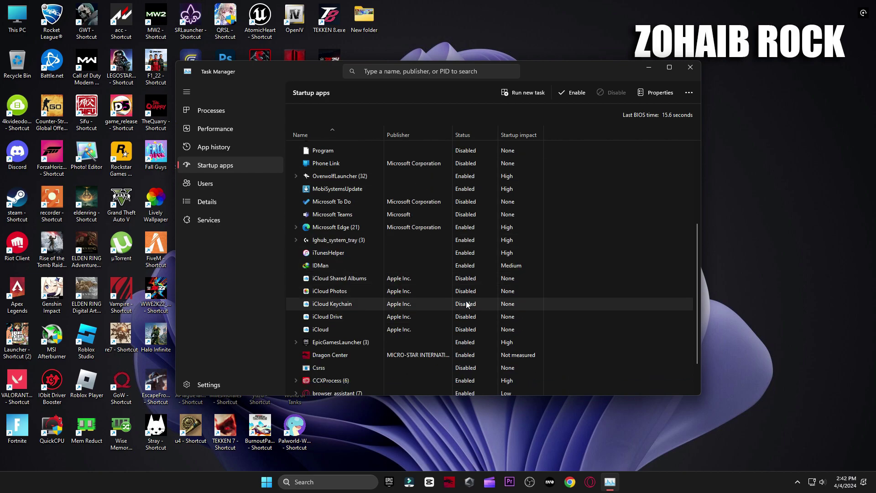
pyautogui.click(469, 280)
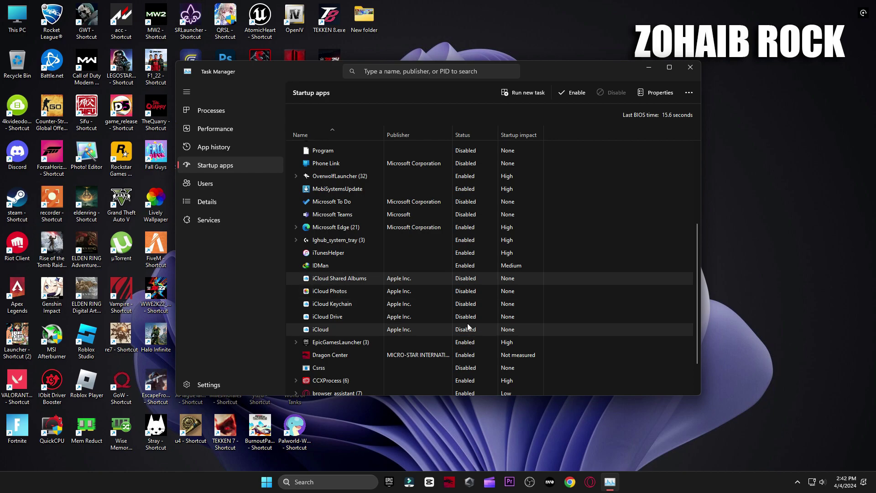
pyautogui.scroll(-2, 470, 274)
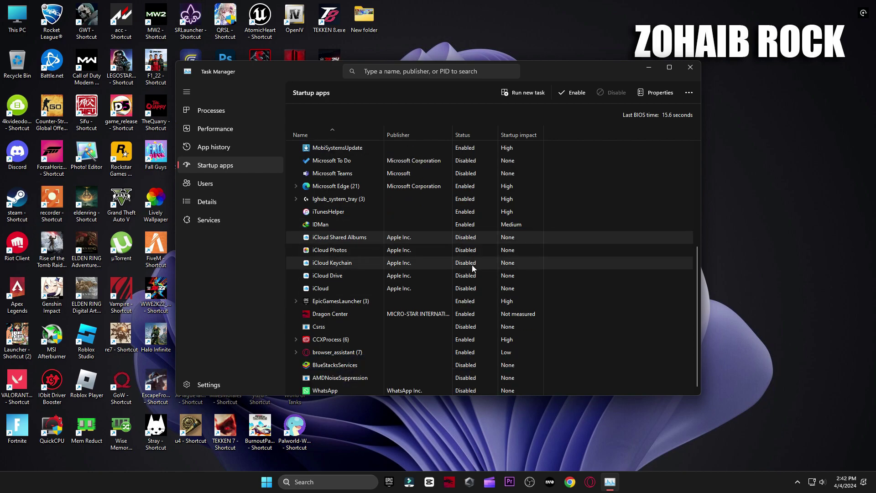
pyautogui.click(460, 390)
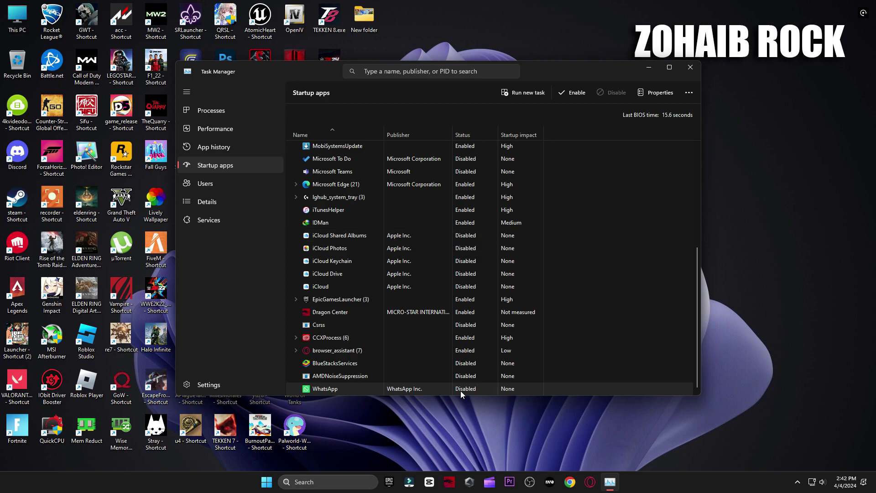
pyautogui.click(690, 68)
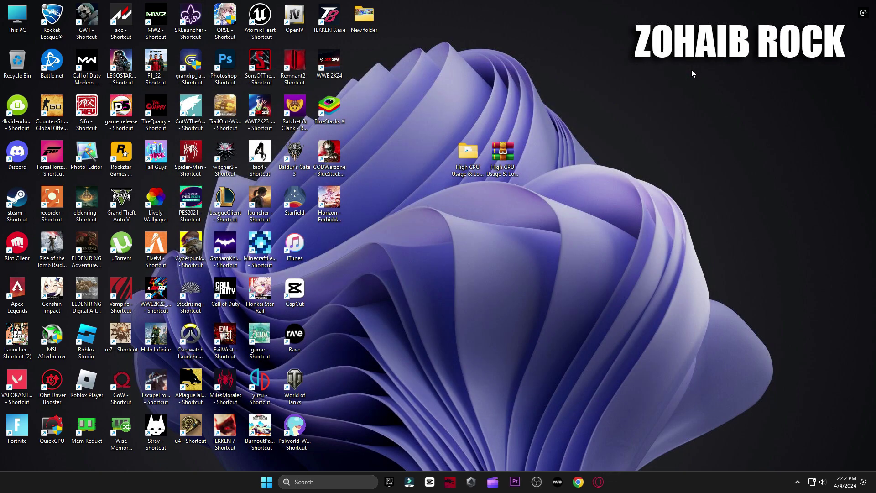
# Step: Open NVIDIA Control Panel from the desktop and go to its Manage 3D settings page
pyautogui.rightClick(402, 116)
pyautogui.click(441, 279)
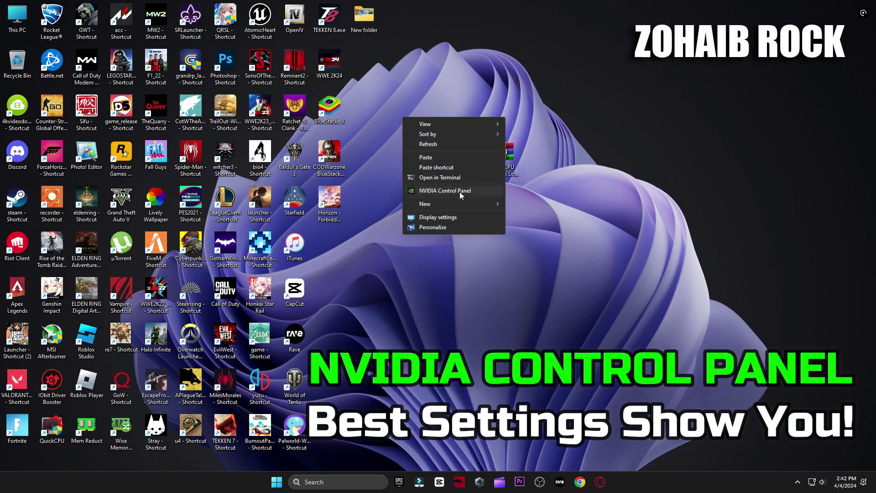
pyautogui.click(433, 190)
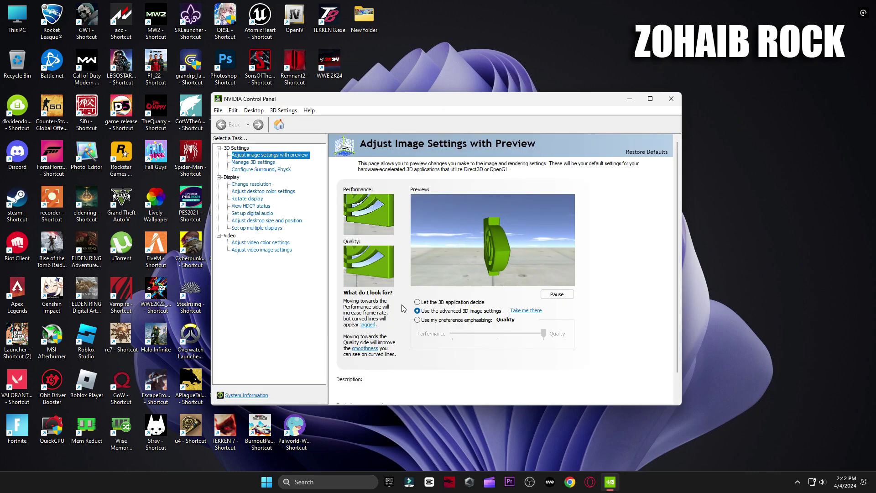
pyautogui.click(253, 163)
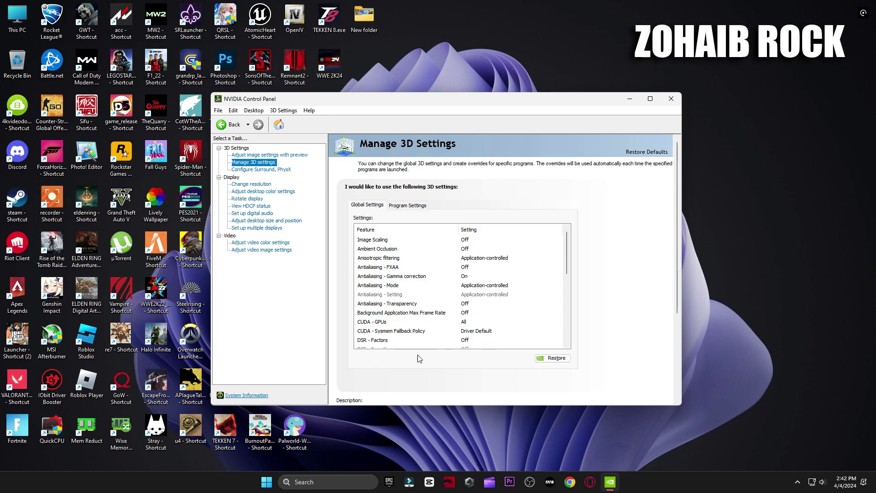
# Step: Set the global Power management mode to Prefer maximum performance
pyautogui.scroll(-2, 477, 283)
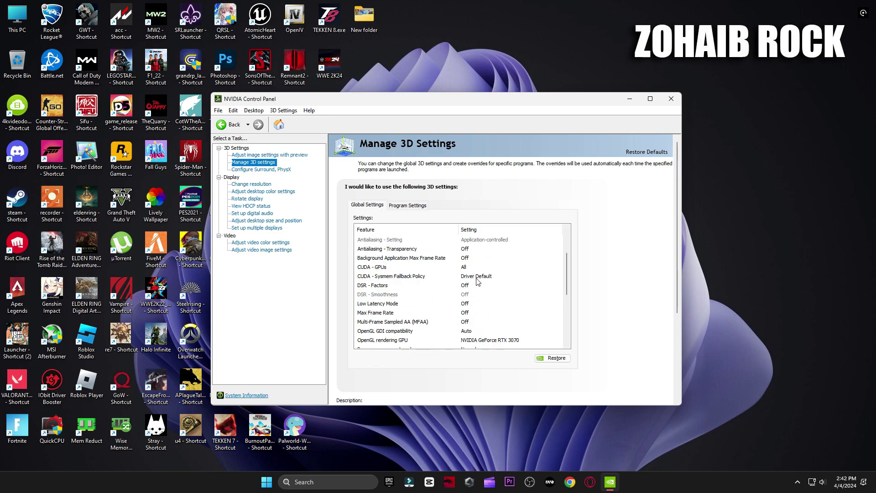
pyautogui.scroll(-2, 479, 292)
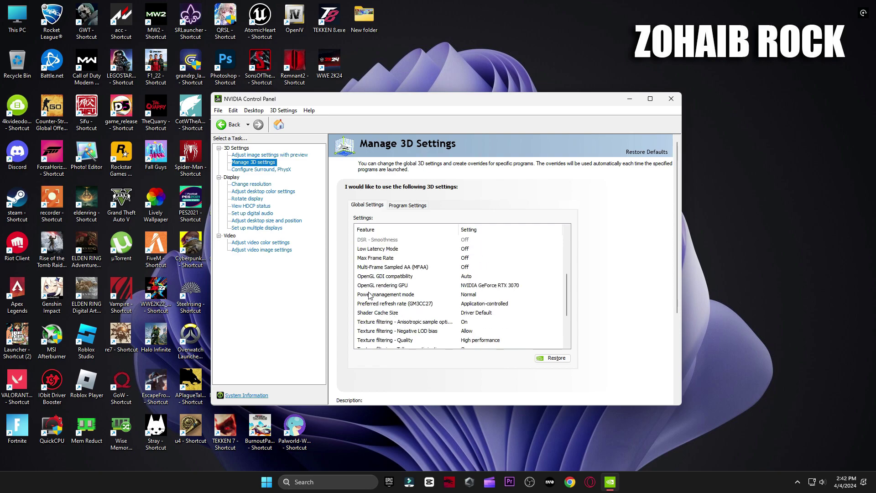
pyautogui.click(468, 298)
pyautogui.click(459, 298)
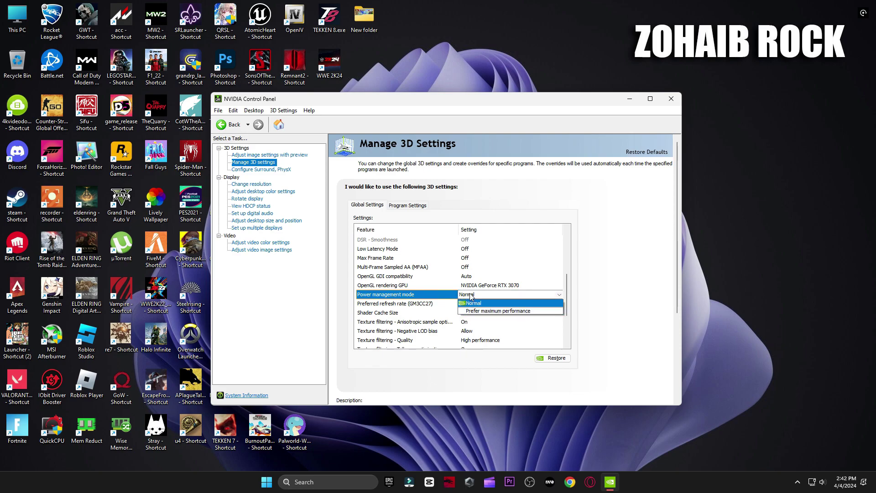
pyautogui.click(475, 312)
# Step: Set the global Texture filtering - Quality option to High performance
pyautogui.scroll(-4, 494, 303)
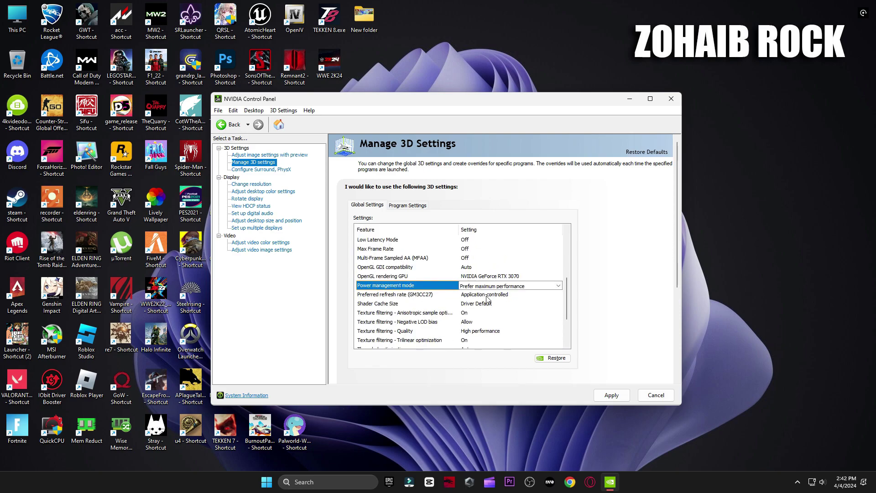
pyautogui.click(475, 332)
pyautogui.click(474, 332)
pyautogui.click(495, 344)
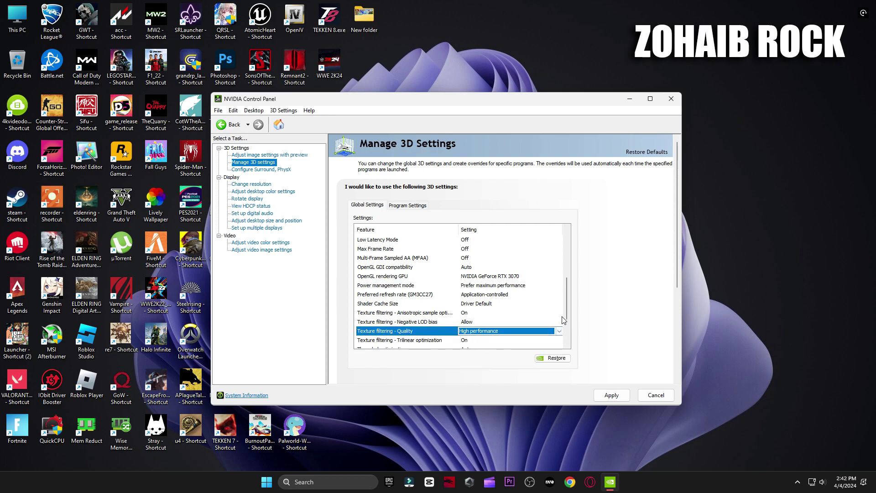
# Step: Set global Vertical sync to Off and apply the 3D settings
pyautogui.scroll(-2, 565, 312)
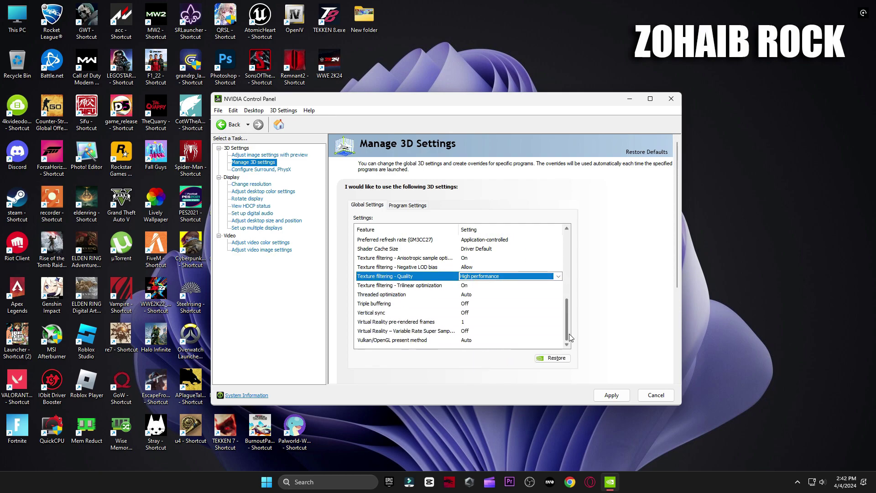
pyautogui.click(381, 314)
pyautogui.click(472, 315)
pyautogui.click(473, 316)
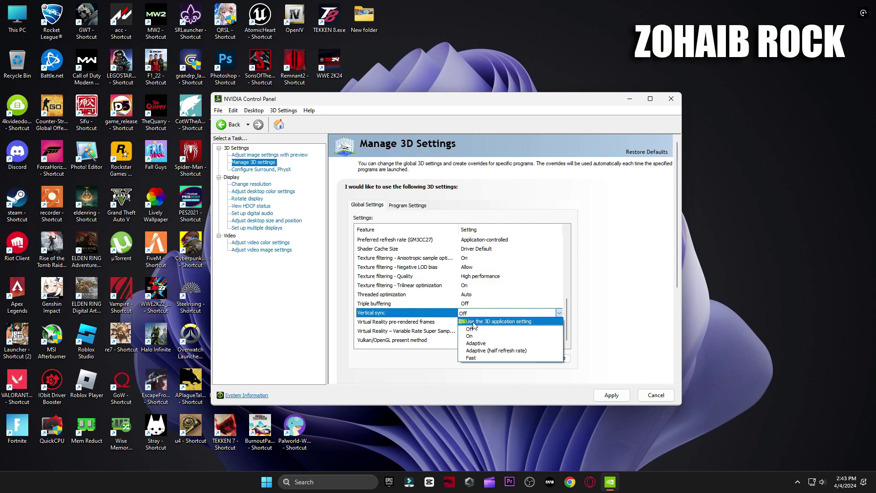
pyautogui.click(470, 329)
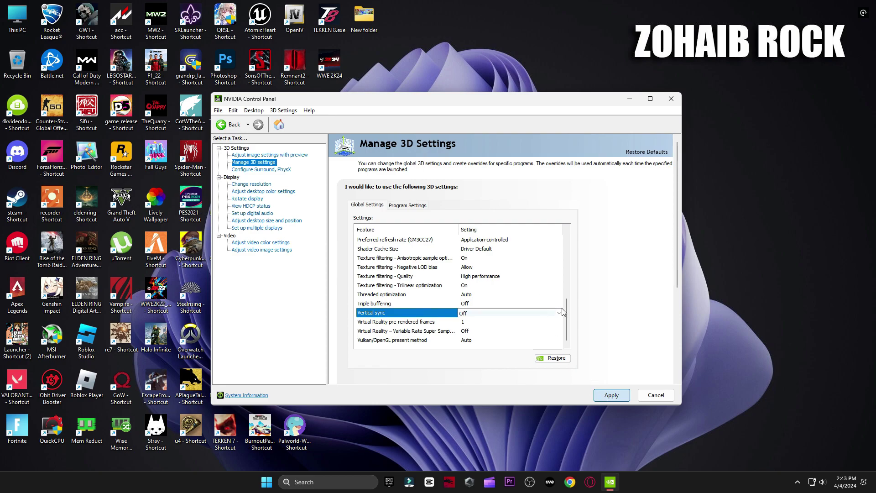
pyautogui.scroll(10, 564, 312)
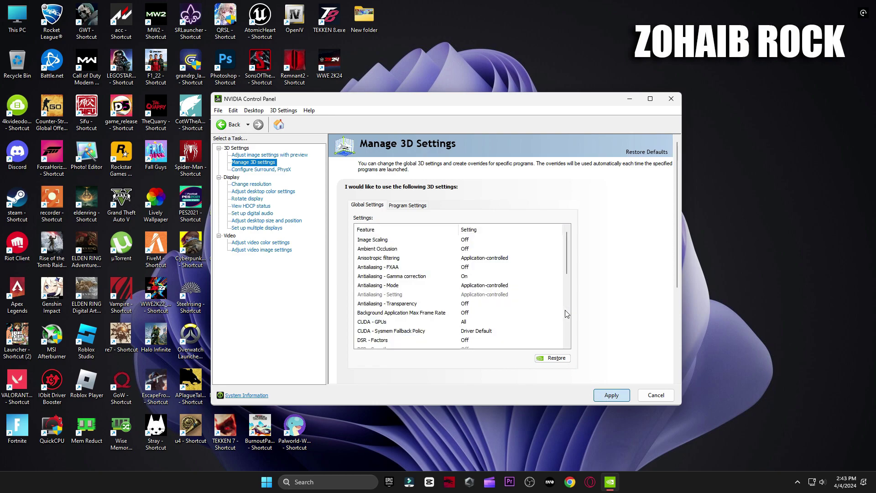
pyautogui.click(603, 395)
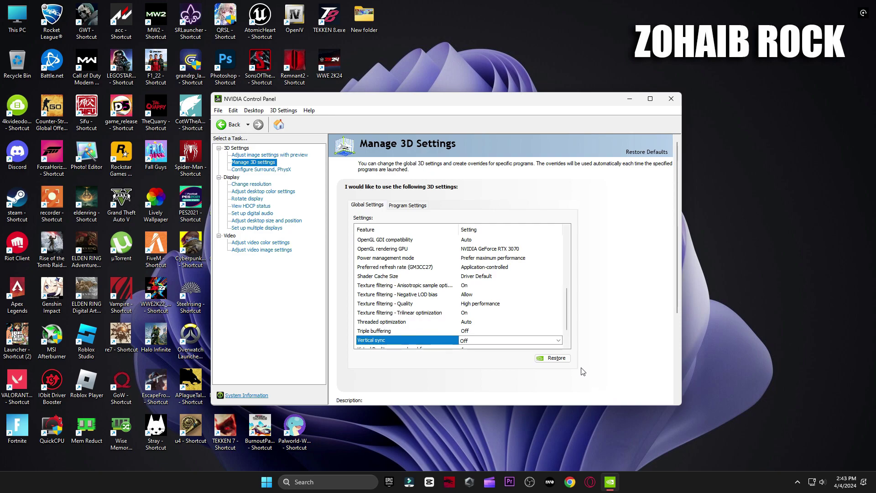
# Step: Set the PhysX processor to NVIDIA GeForce RTX 3070 on the Configure Surround, PhysX page
pyautogui.click(261, 169)
pyautogui.click(552, 222)
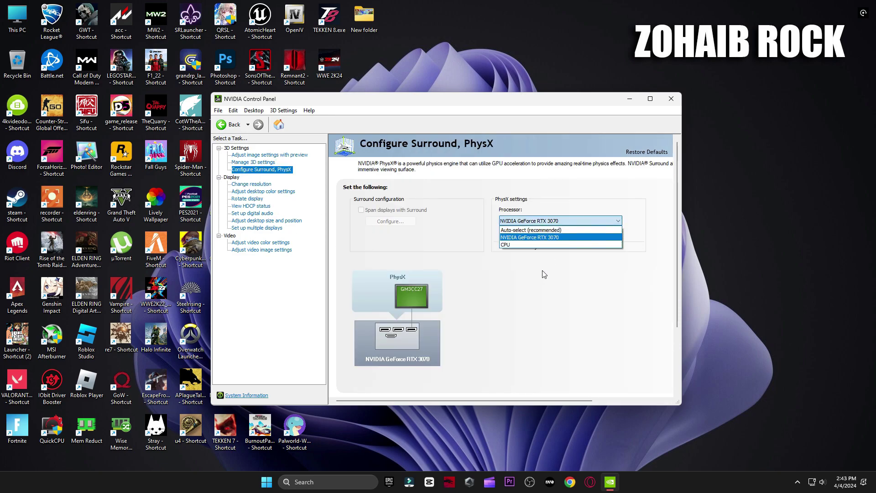
pyautogui.click(530, 238)
# Step: Review the resolution list, available refresh rates and NVIDIA color settings on the Change resolution page
pyautogui.click(255, 184)
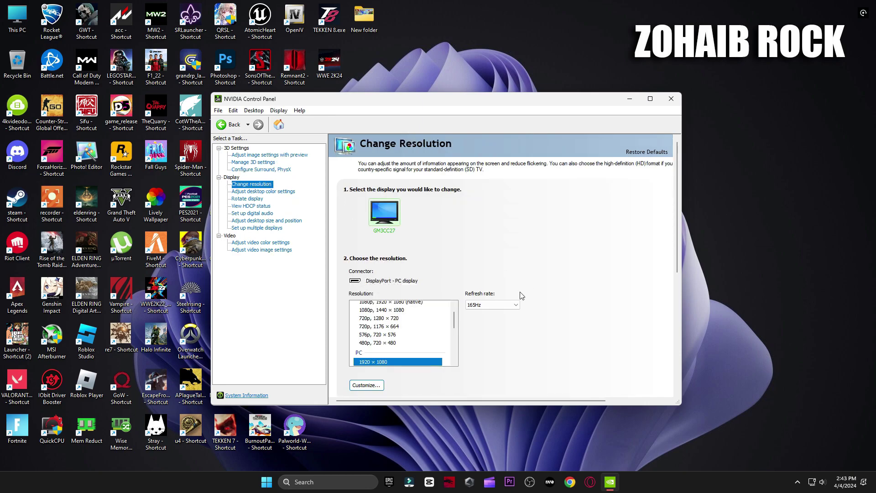
pyautogui.moveTo(678, 233); pyautogui.dragTo(676, 292)
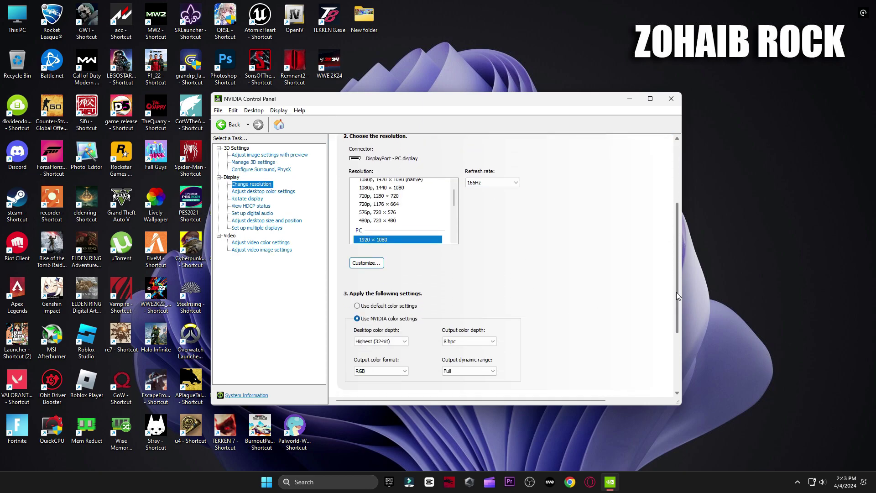
pyautogui.scroll(-2, 370, 210)
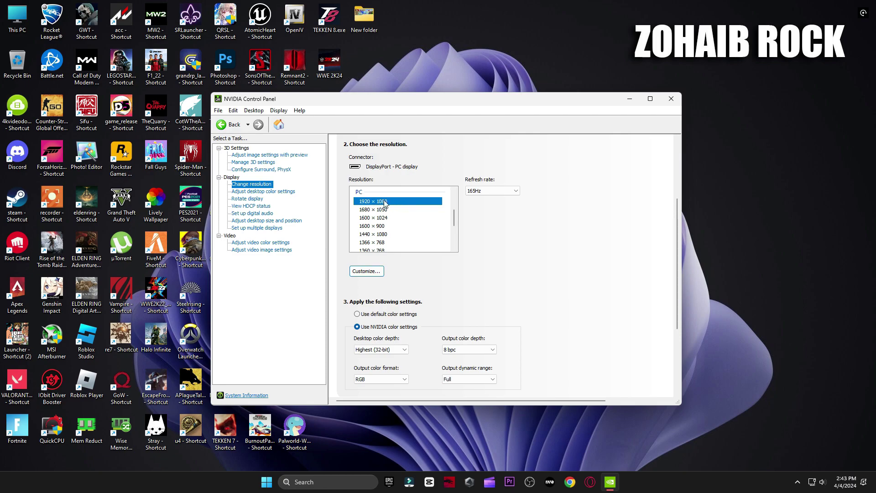
pyautogui.click(485, 191)
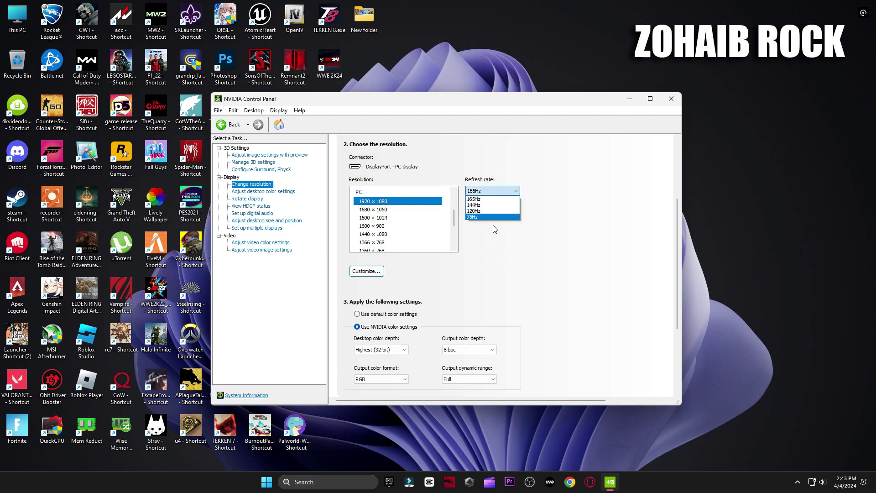
pyautogui.click(520, 213)
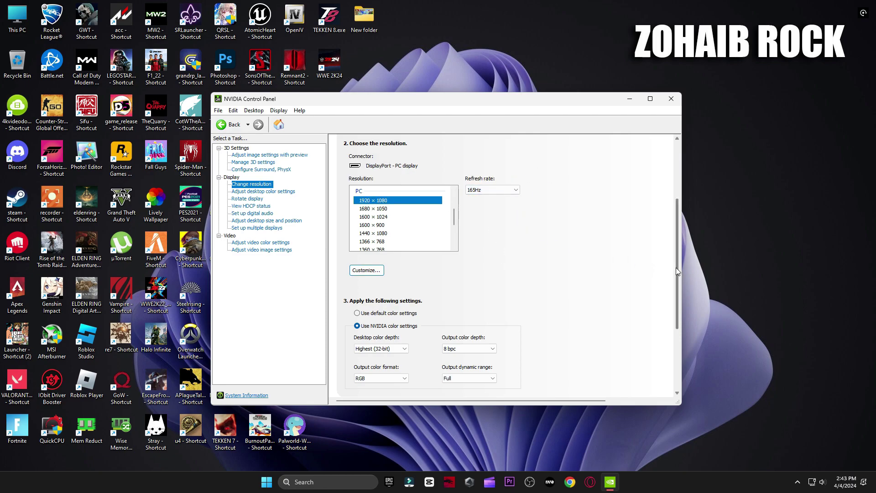
pyautogui.scroll(-3, 675, 267)
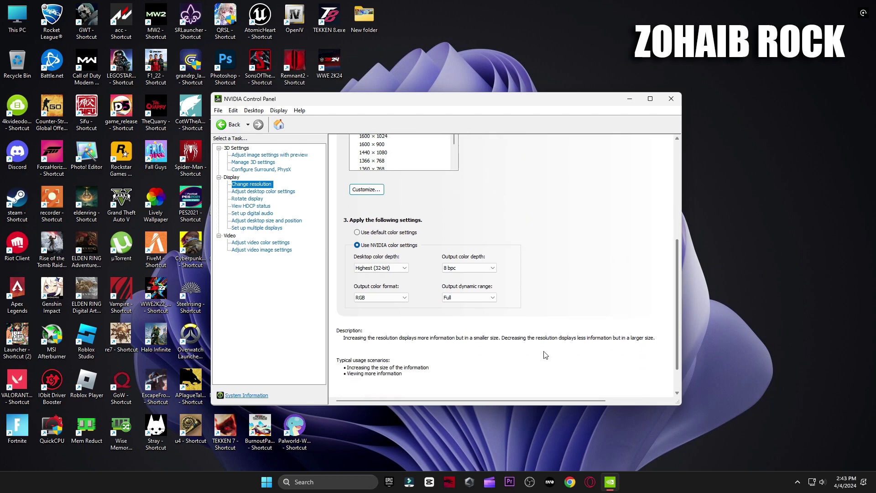
# Step: Review the remaining Display pages, from desktop color settings through rotation, HDCP, digital audio, and desktop size and position to multiple displays
pyautogui.click(269, 191)
pyautogui.moveTo(675, 240); pyautogui.dragTo(679, 299)
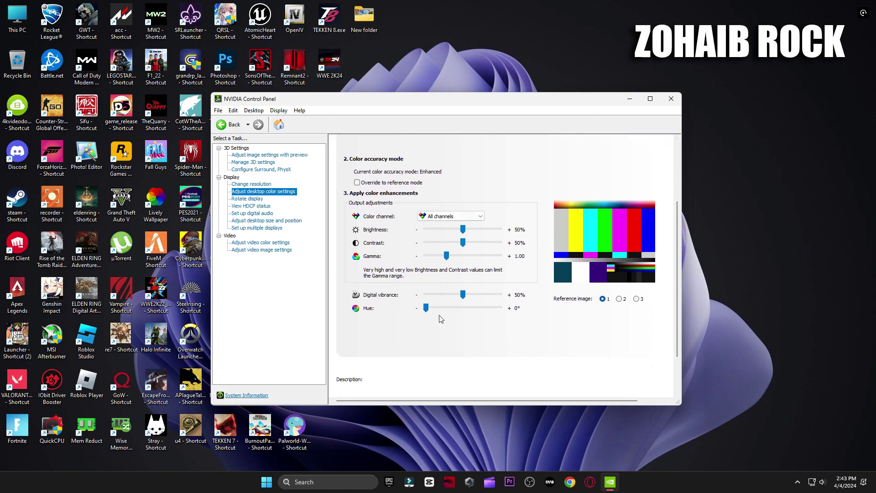
pyautogui.click(247, 198)
pyautogui.click(251, 206)
pyautogui.click(255, 213)
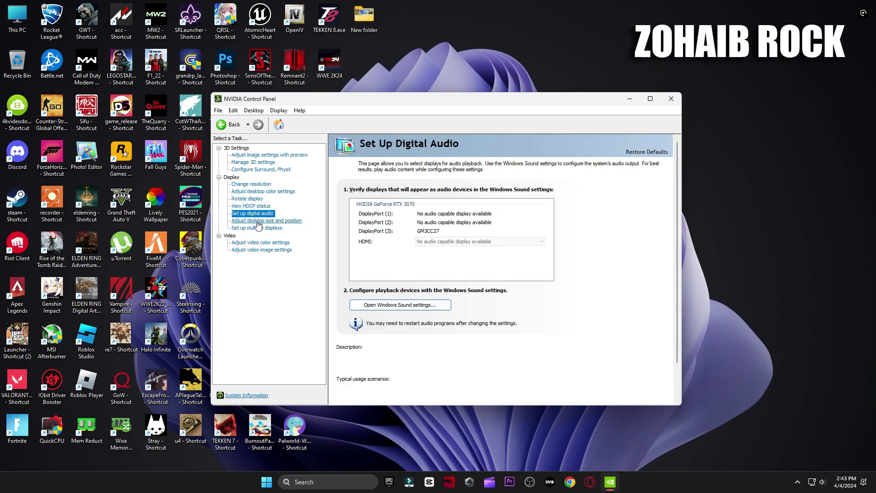
pyautogui.click(255, 221)
pyautogui.moveTo(677, 245); pyautogui.dragTo(678, 302)
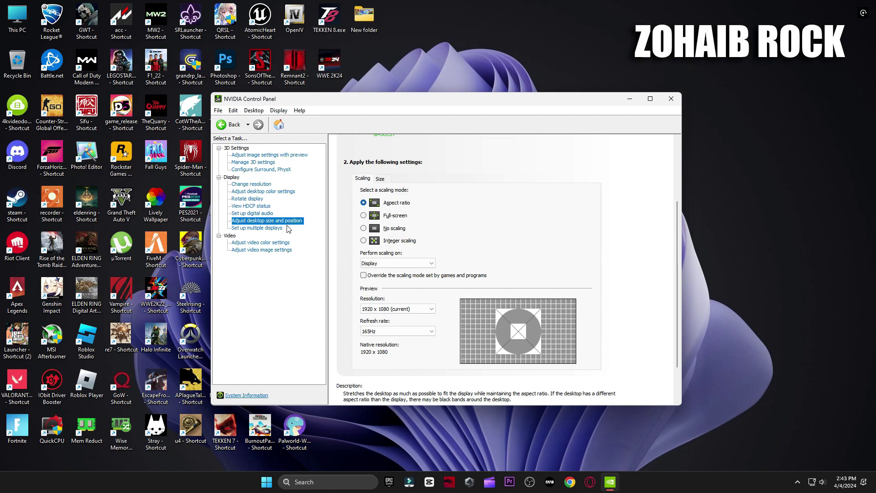
pyautogui.click(274, 228)
# Step: Check the dynamic range in the video color settings, and review the video image settings and the image settings with preview
pyautogui.click(263, 242)
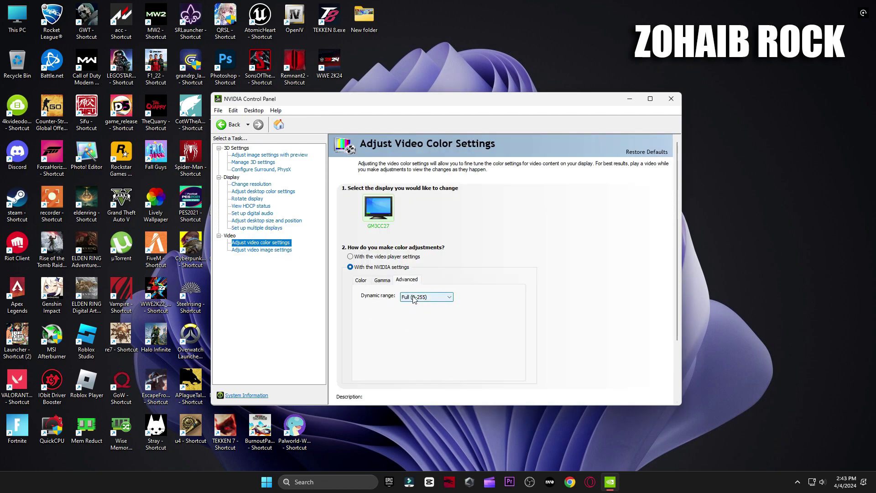
pyautogui.click(259, 250)
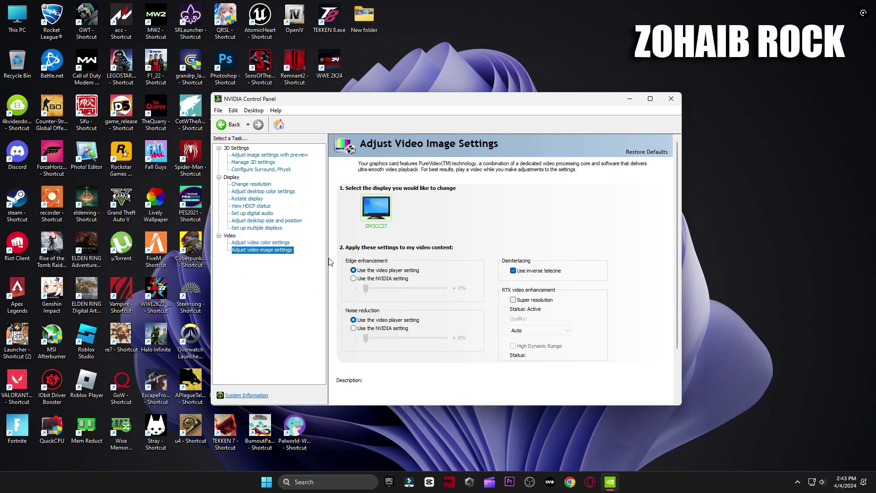
pyautogui.click(274, 155)
# Step: Close the NVIDIA Control Panel and open the Windows power options that offer Restart
pyautogui.click(670, 98)
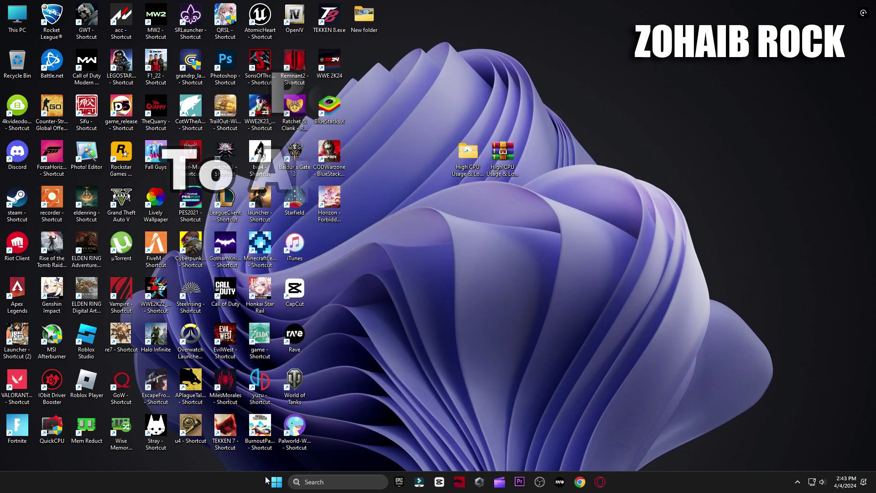
pyautogui.click(276, 482)
pyautogui.click(551, 451)
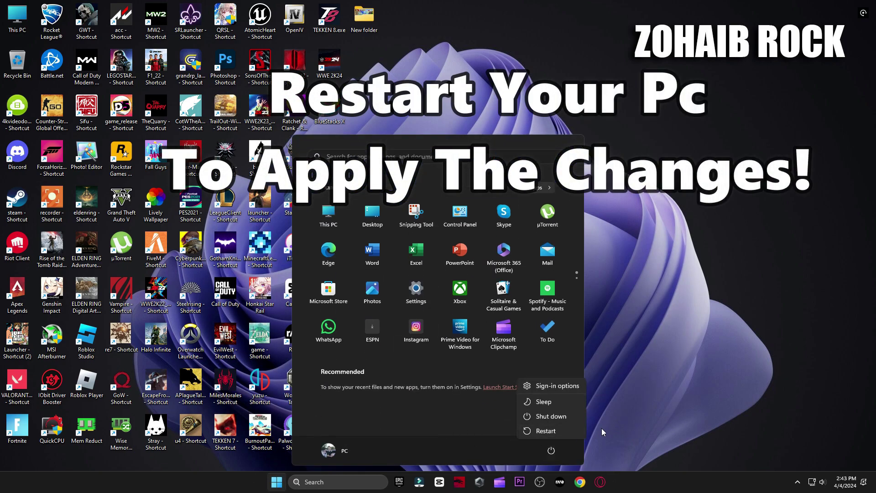